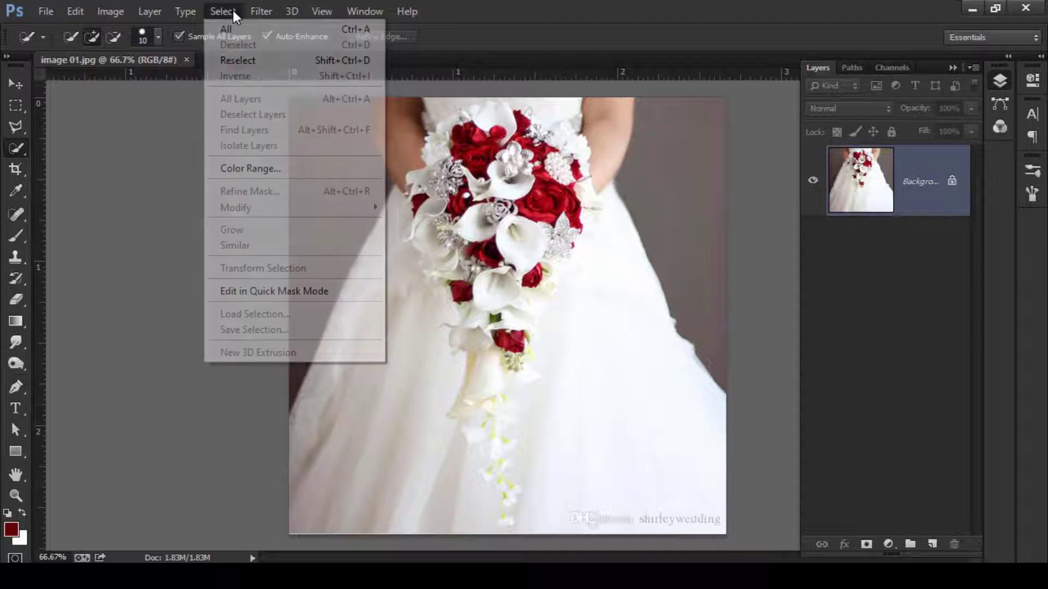
Open Color Range for the bouquet image and preview the Reds and Yellows color presets.
{"action": "left_click", "coordinate": [257, 169]}
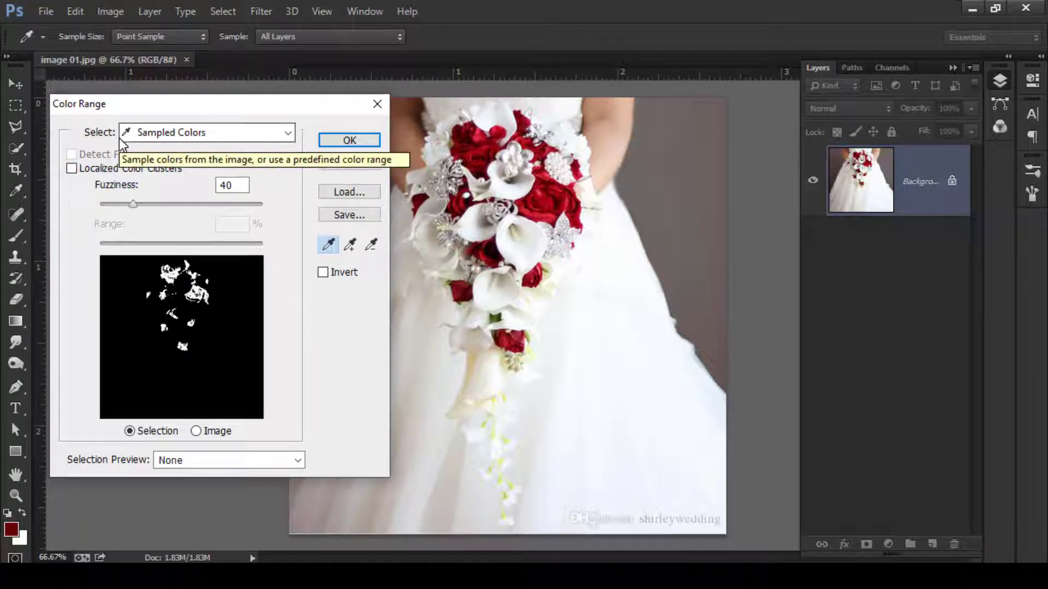
{"action": "left_click", "coordinate": [228, 132]}
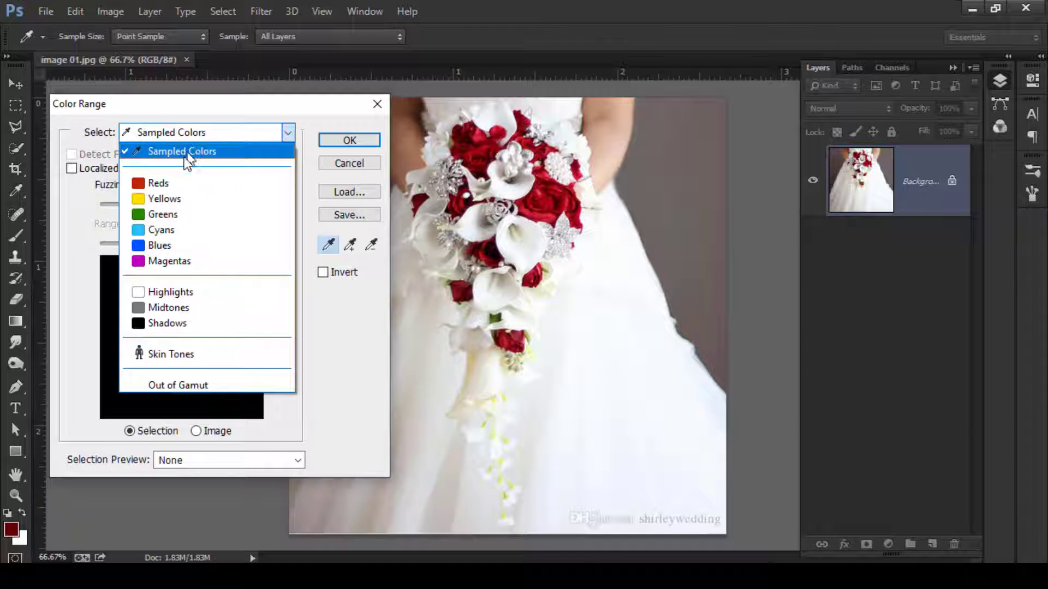
{"action": "left_click", "coordinate": [143, 182]}
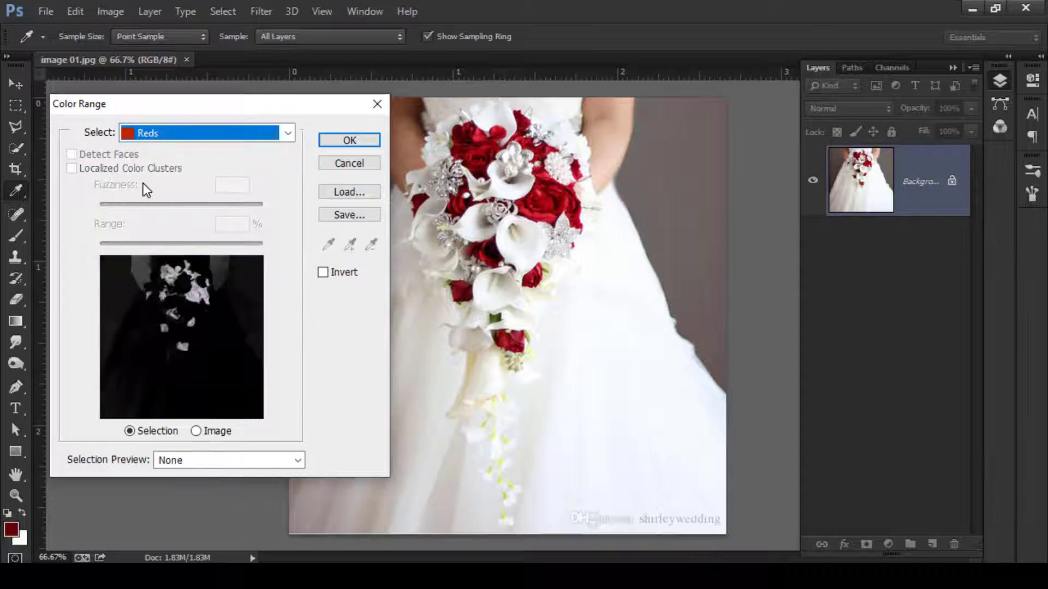
{"action": "left_click", "coordinate": [172, 133]}
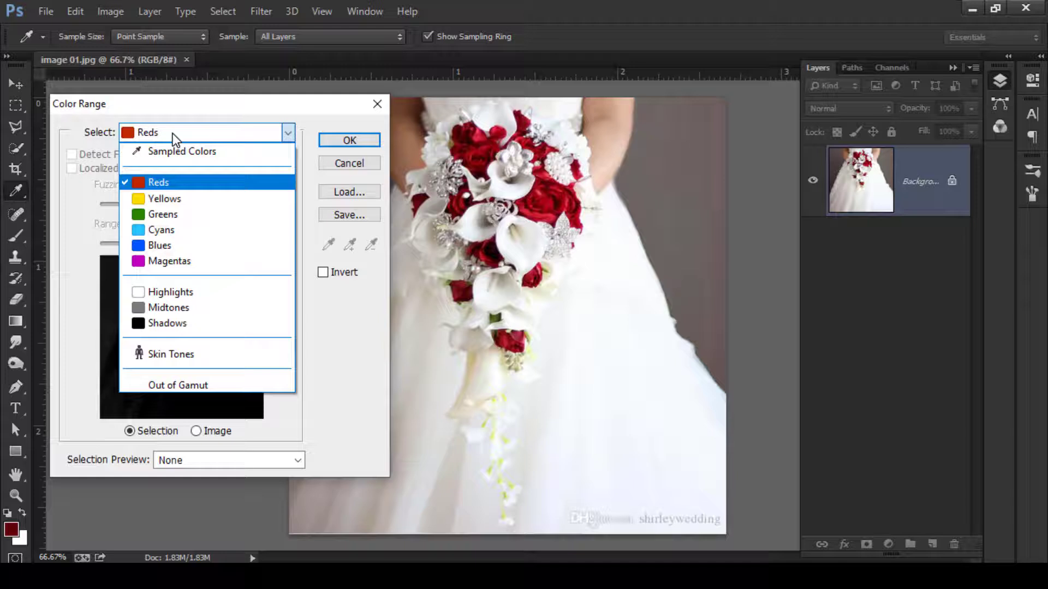
{"action": "left_click", "coordinate": [165, 181]}
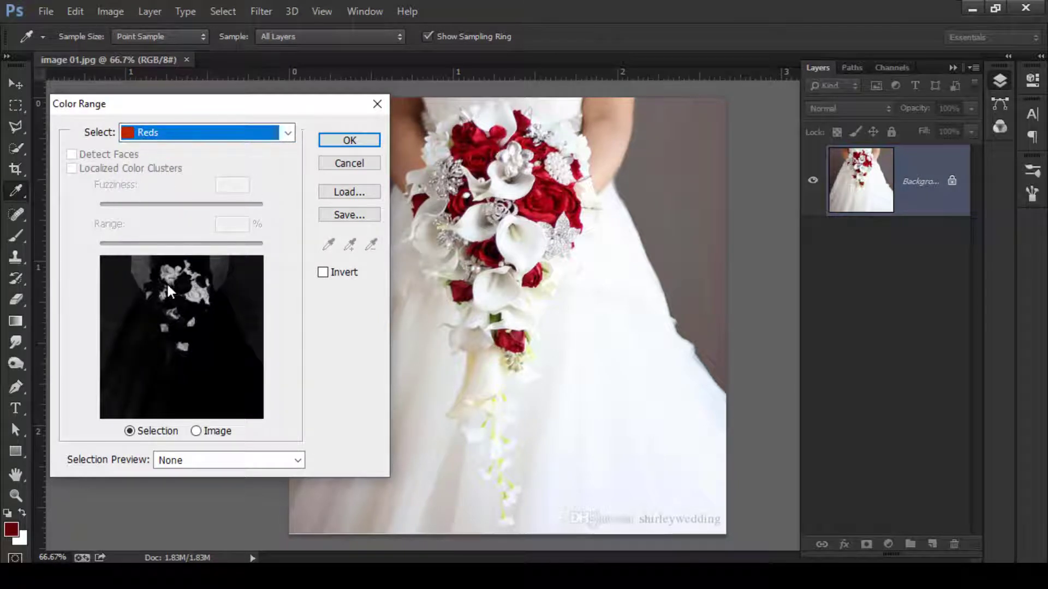
{"action": "left_click", "coordinate": [285, 133]}
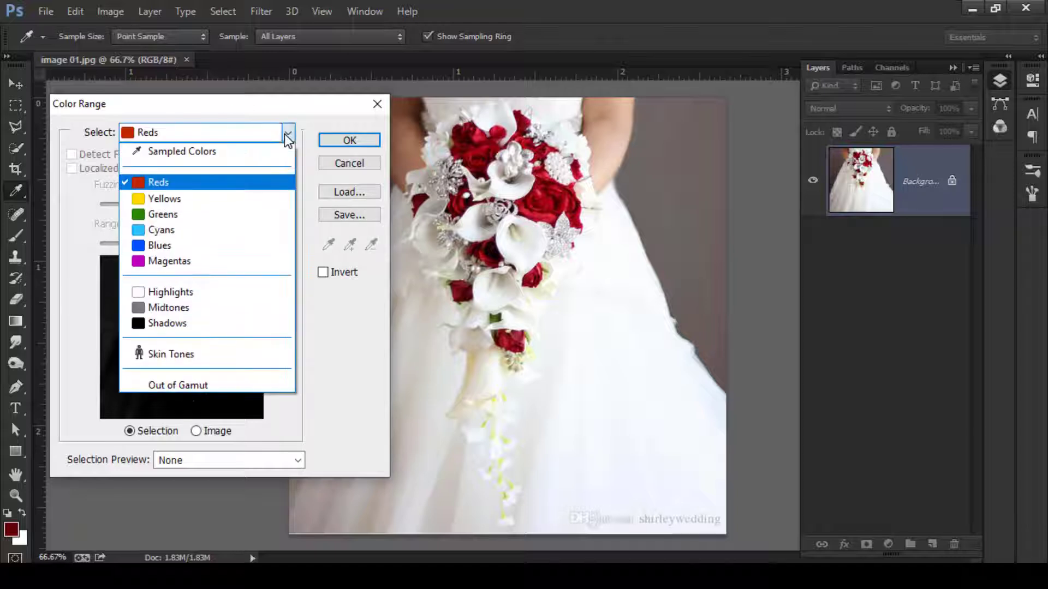
{"action": "left_click", "coordinate": [153, 200]}
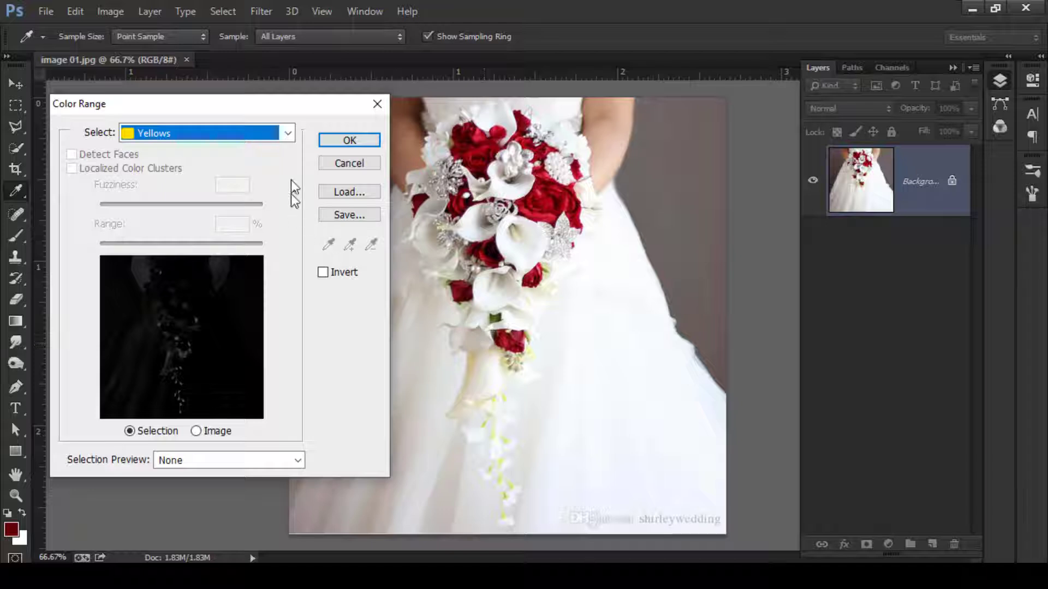
Preview the Highlights, Midtones and Shadows tonal presets as the Color Range selection.
{"action": "left_click", "coordinate": [287, 135]}
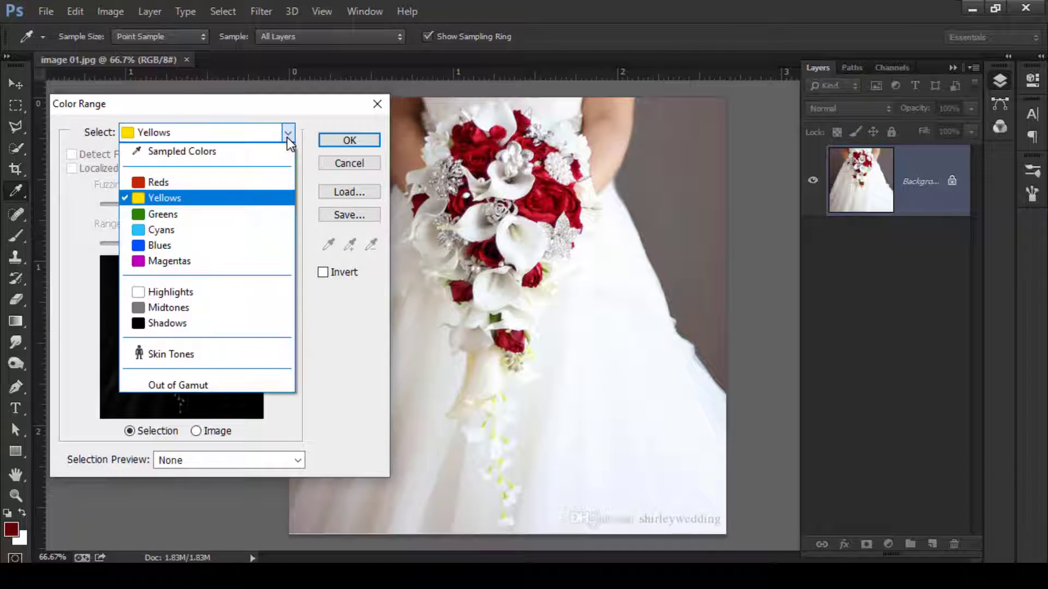
{"action": "left_click", "coordinate": [163, 295]}
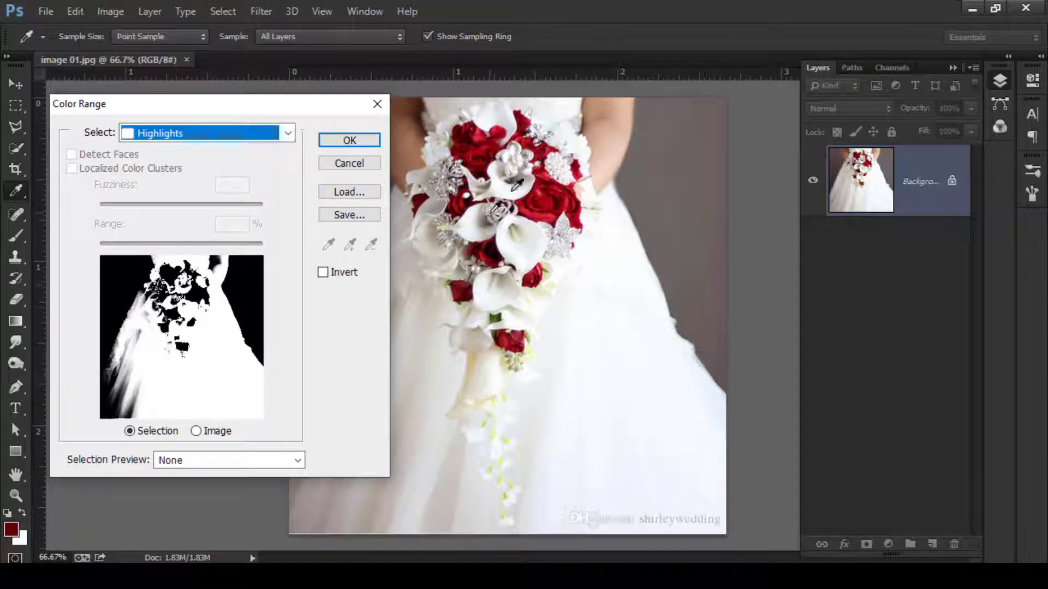
{"action": "left_click", "coordinate": [289, 137]}
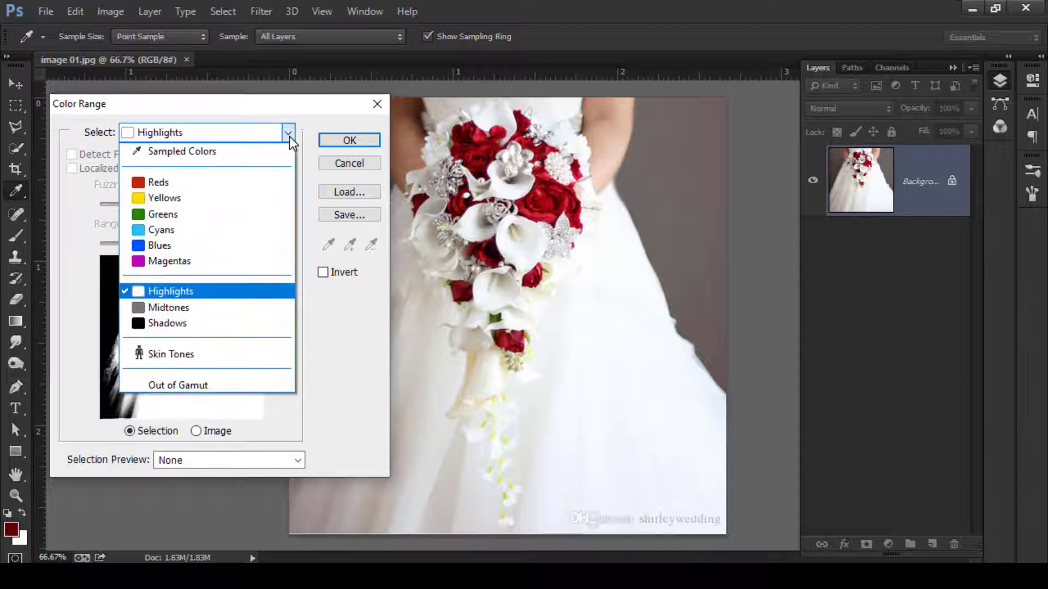
{"action": "left_click", "coordinate": [168, 312]}
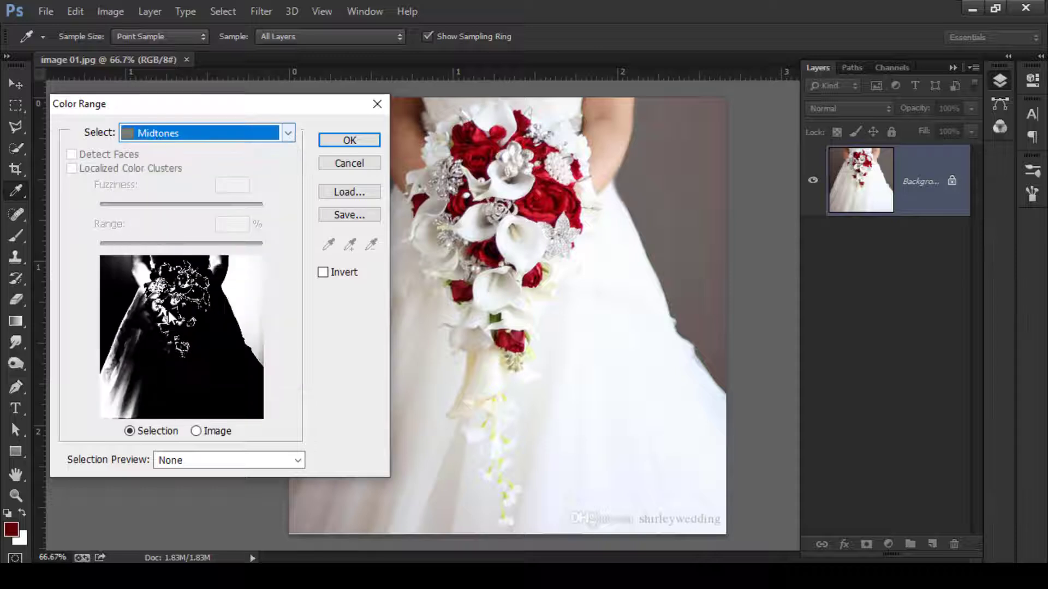
{"action": "left_click", "coordinate": [183, 134]}
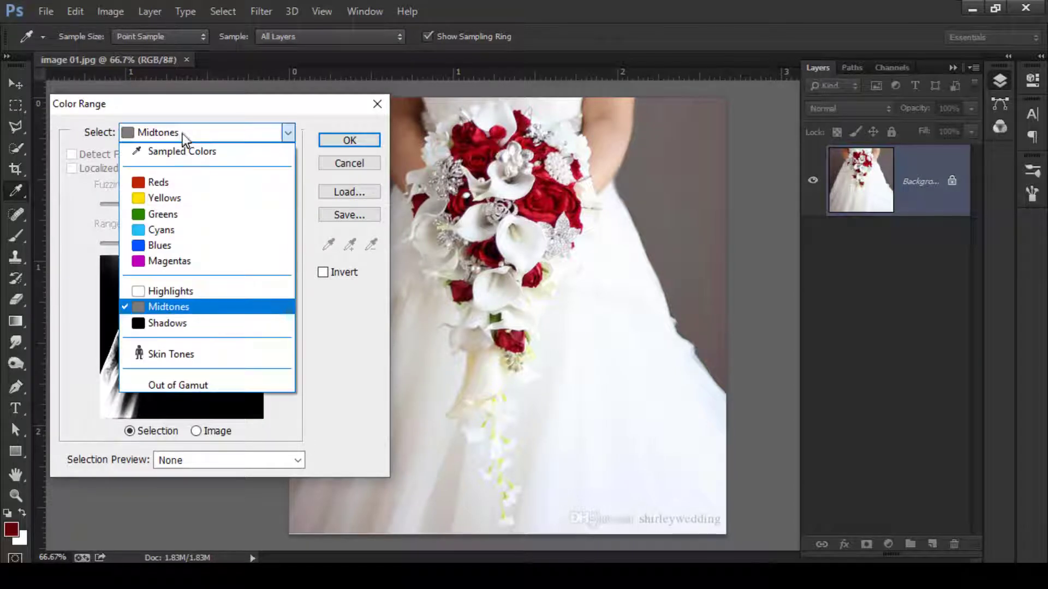
{"action": "left_click", "coordinate": [159, 307]}
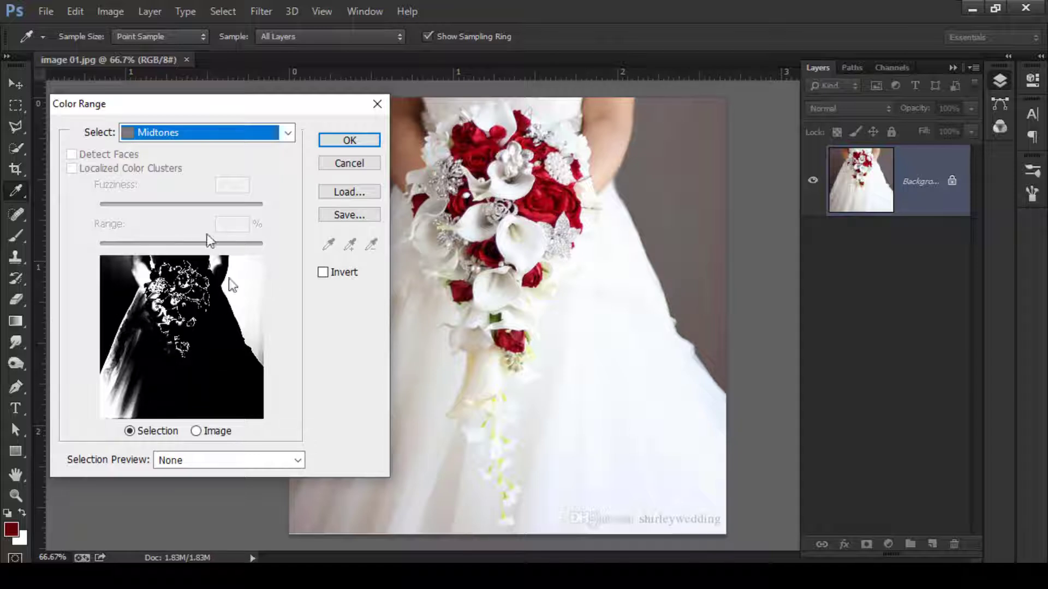
{"action": "left_click", "coordinate": [253, 137]}
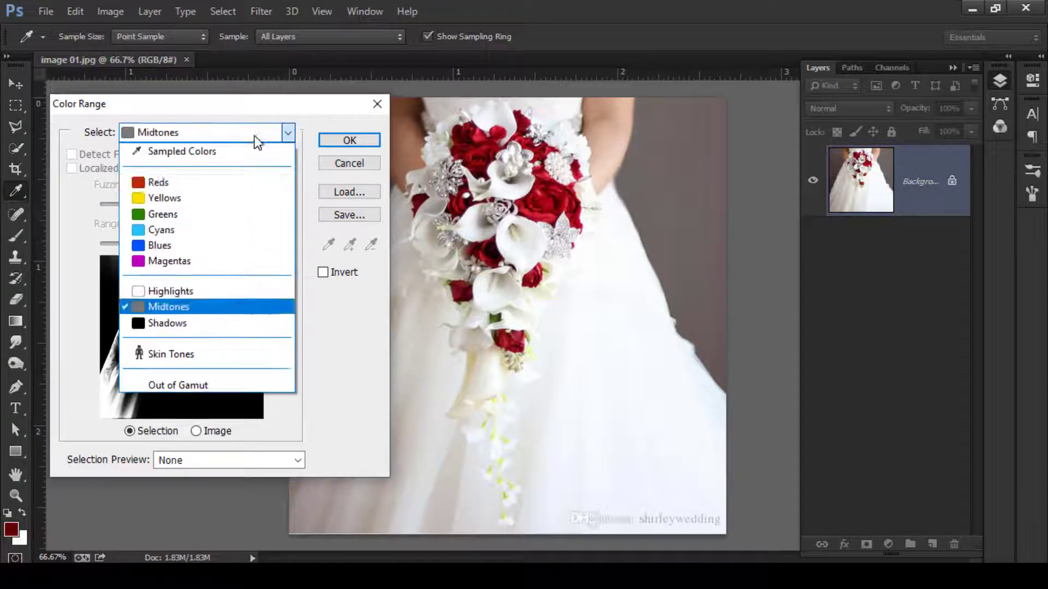
{"action": "left_click", "coordinate": [166, 323]}
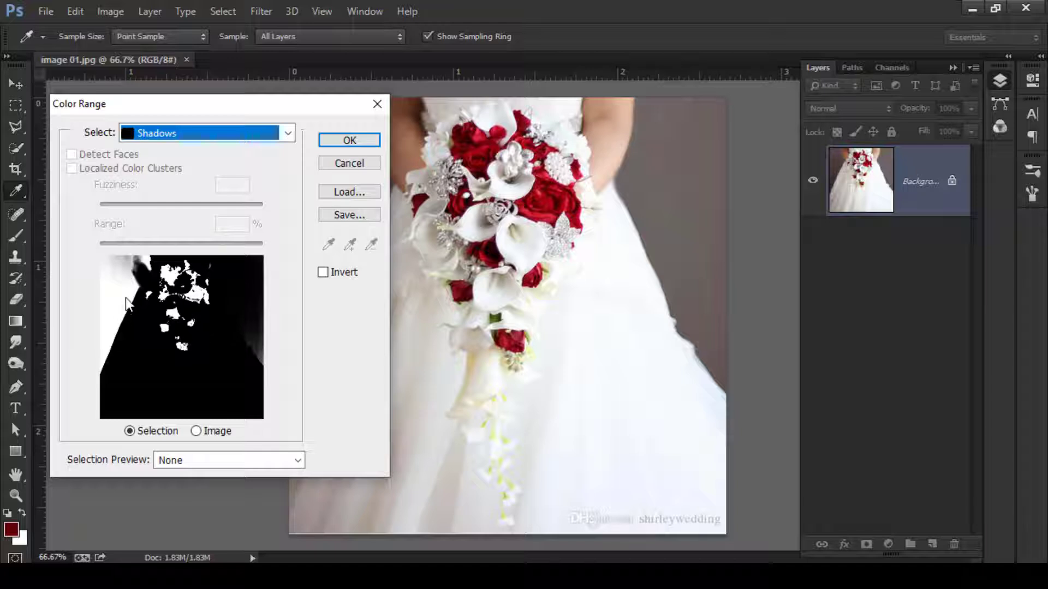
Preview the Skin Tones and Out of Gamut presets as the Color Range selection.
{"action": "left_click_drag", "start_coordinate": [296, 109], "coordinate": [434, 258]}
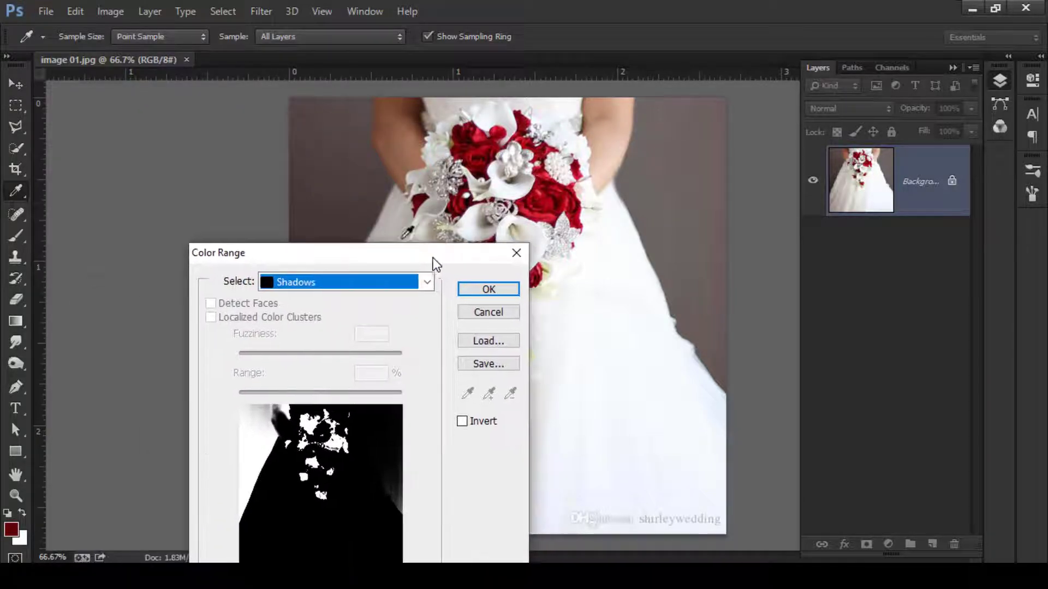
{"action": "left_click_drag", "start_coordinate": [360, 251], "coordinate": [223, 120]}
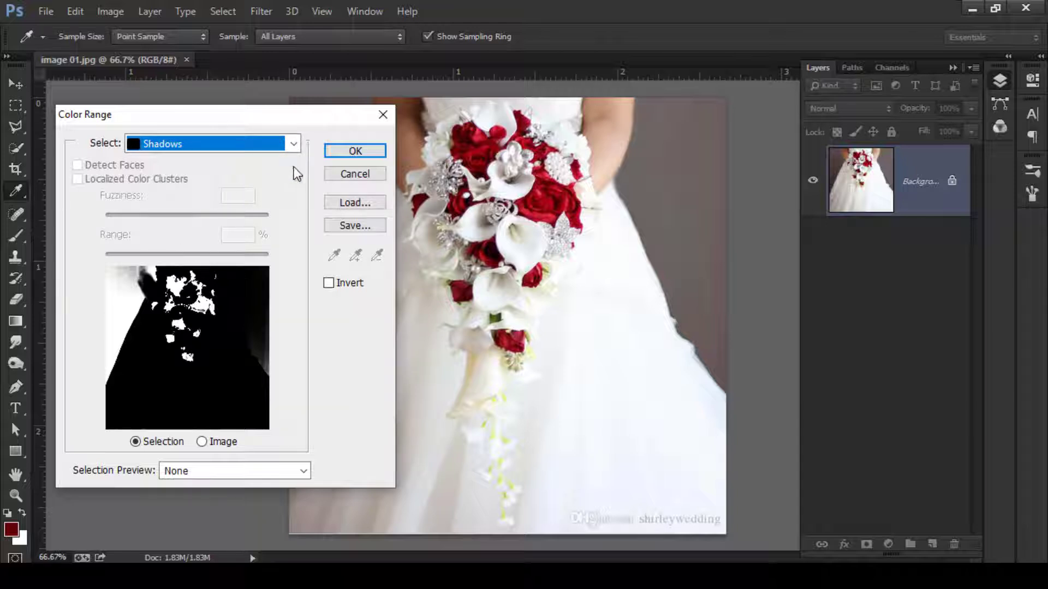
{"action": "left_click", "coordinate": [294, 144]}
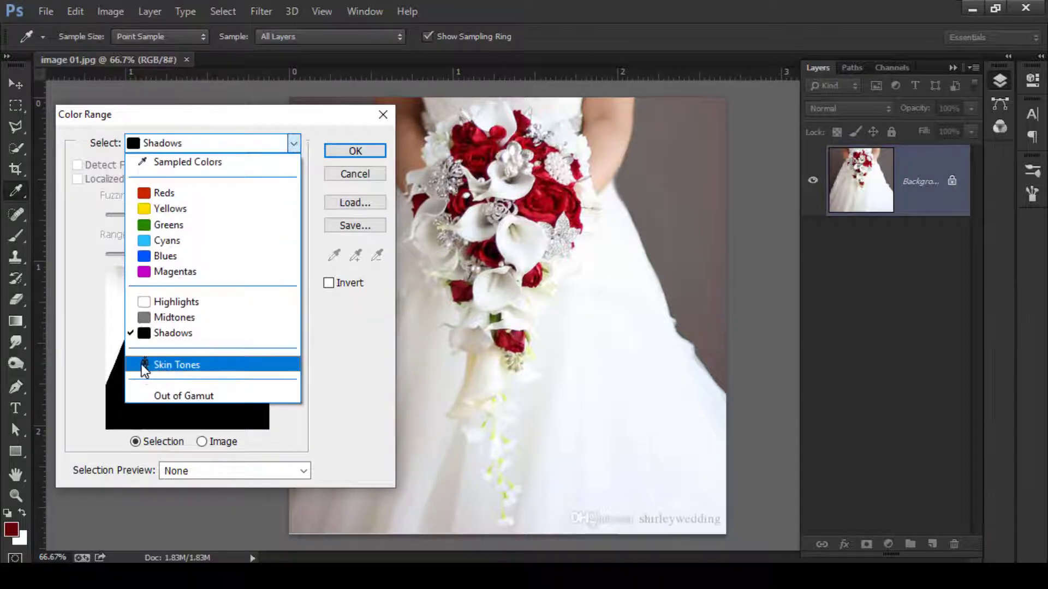
{"action": "left_click", "coordinate": [159, 366]}
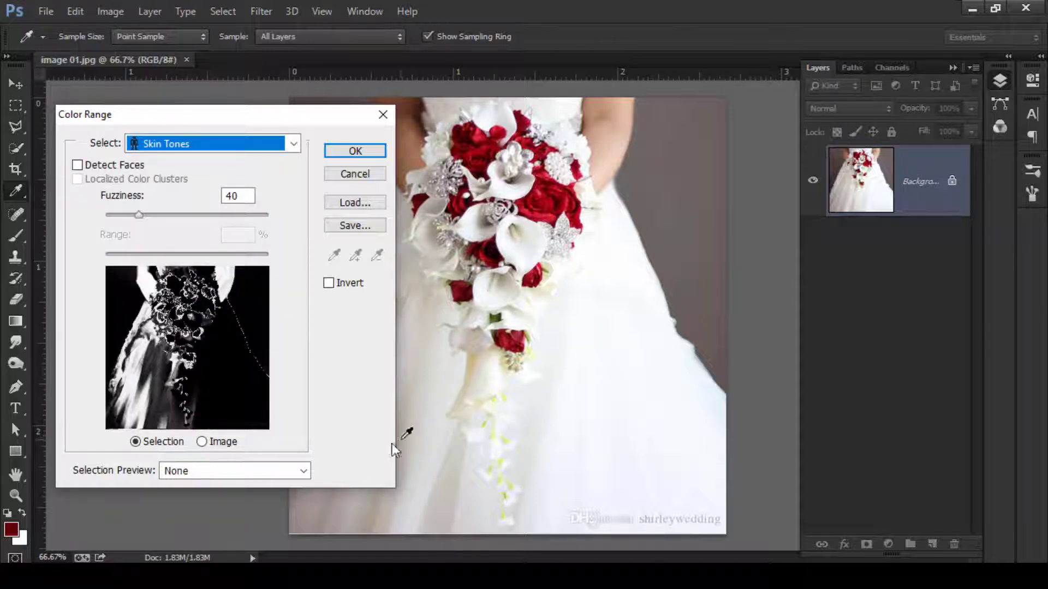
{"action": "left_click", "coordinate": [206, 145]}
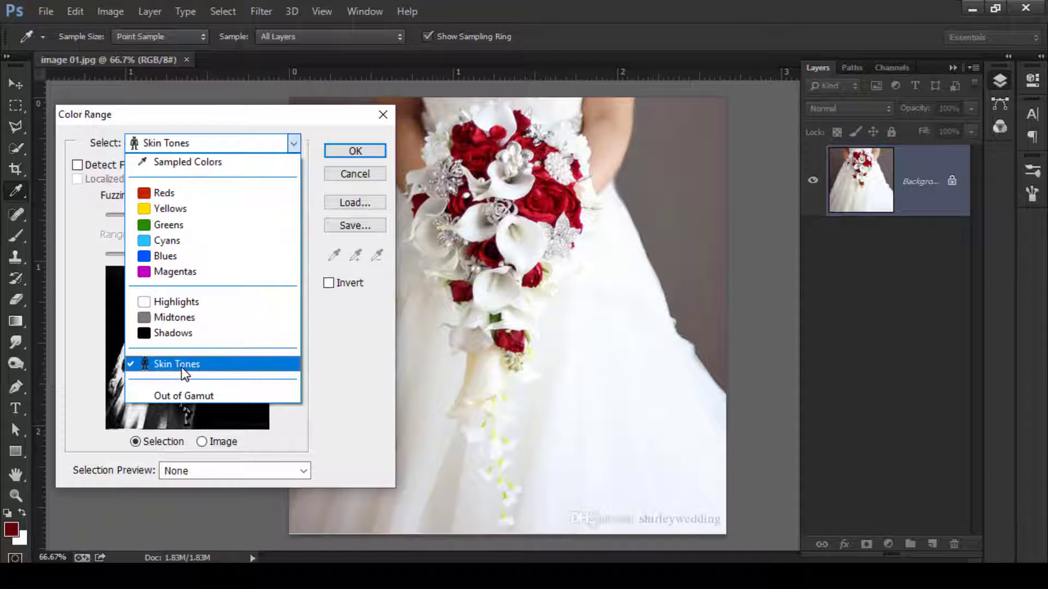
{"action": "left_click", "coordinate": [159, 396]}
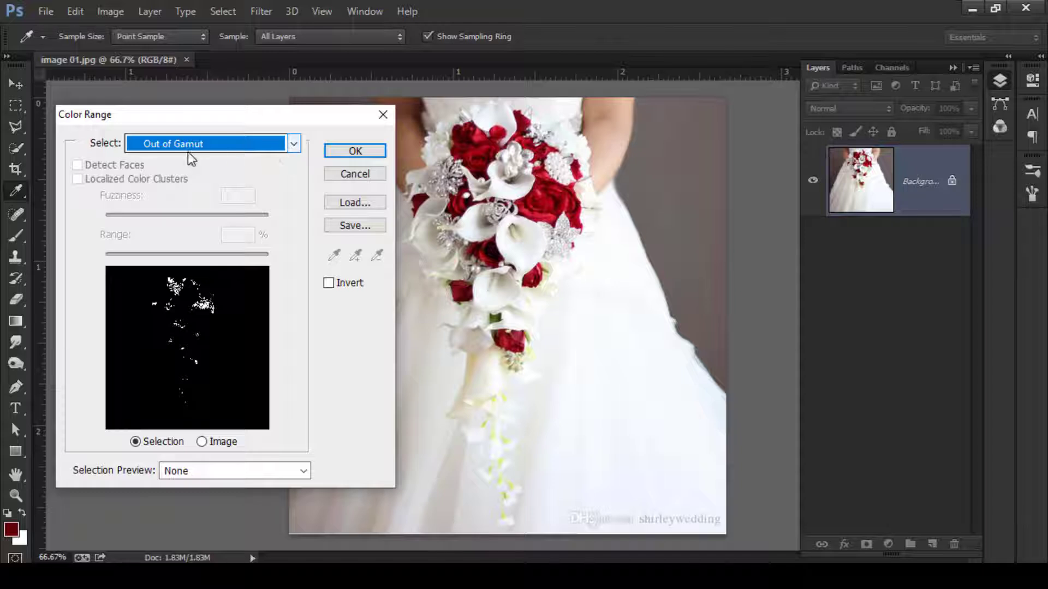
Switch the Color Range selection back to Sampled Colors with a fuzziness of 44.
{"action": "left_click", "coordinate": [297, 143]}
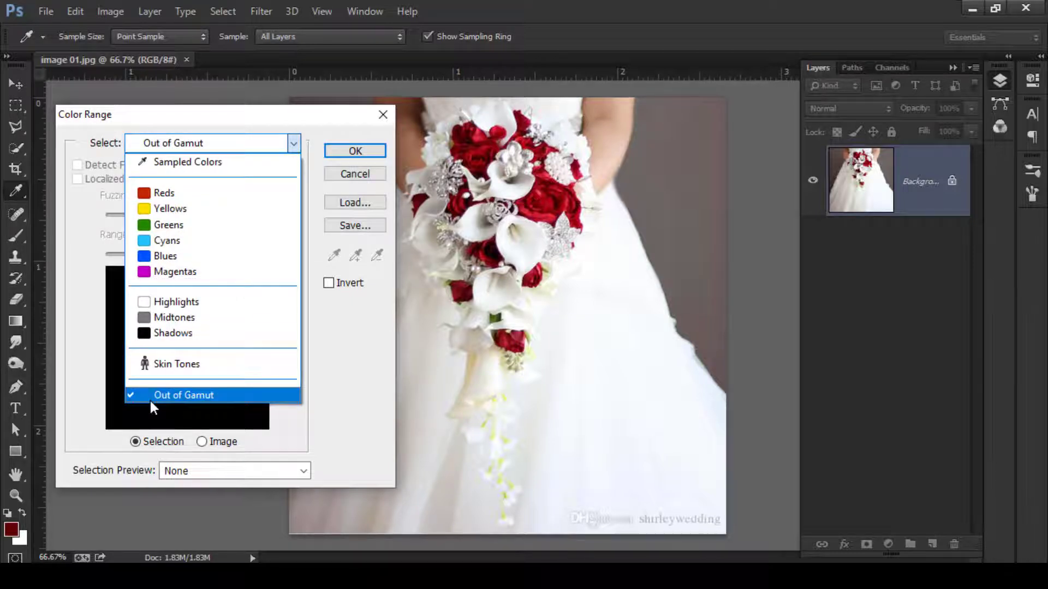
{"action": "left_click", "coordinate": [178, 163]}
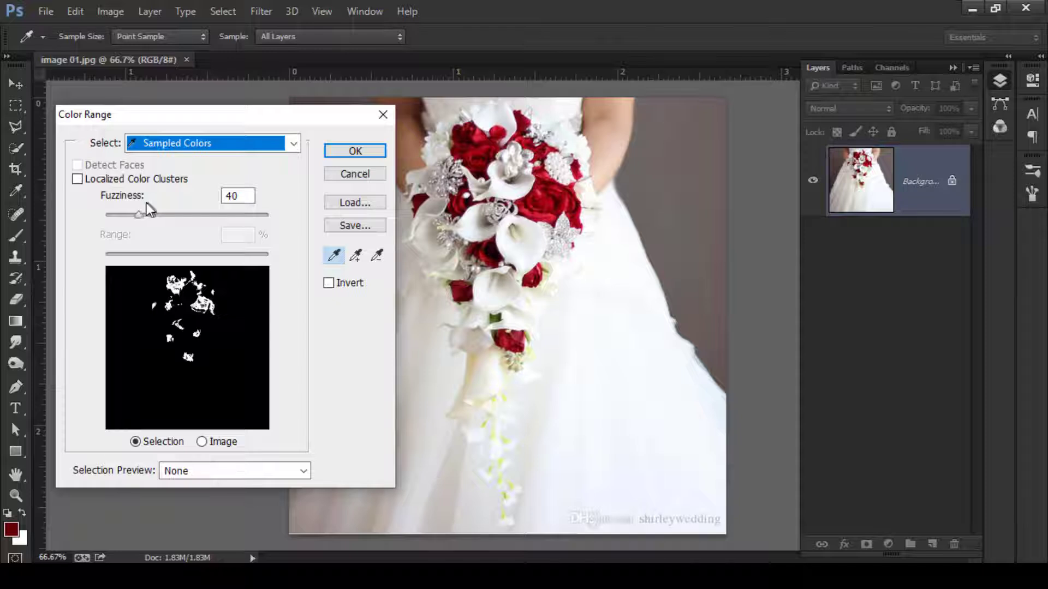
{"action": "mouse_move", "coordinate": [140, 213]}
{"action": "left_mouse_down"}
{"action": "mouse_move", "coordinate": [116, 215]}
{"action": "mouse_move", "coordinate": [205, 223]}
{"action": "mouse_move", "coordinate": [139, 224]}
{"action": "left_mouse_up"}
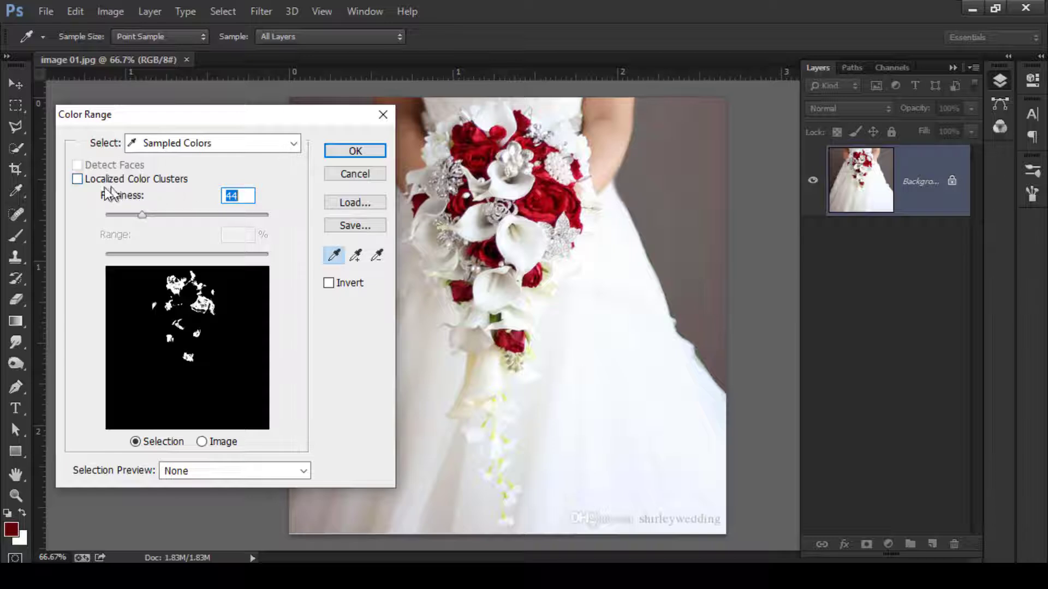
Enable Localized Color Clusters, keep the range at 100% and raise the fuzziness to 62.
{"action": "left_click", "coordinate": [78, 180]}
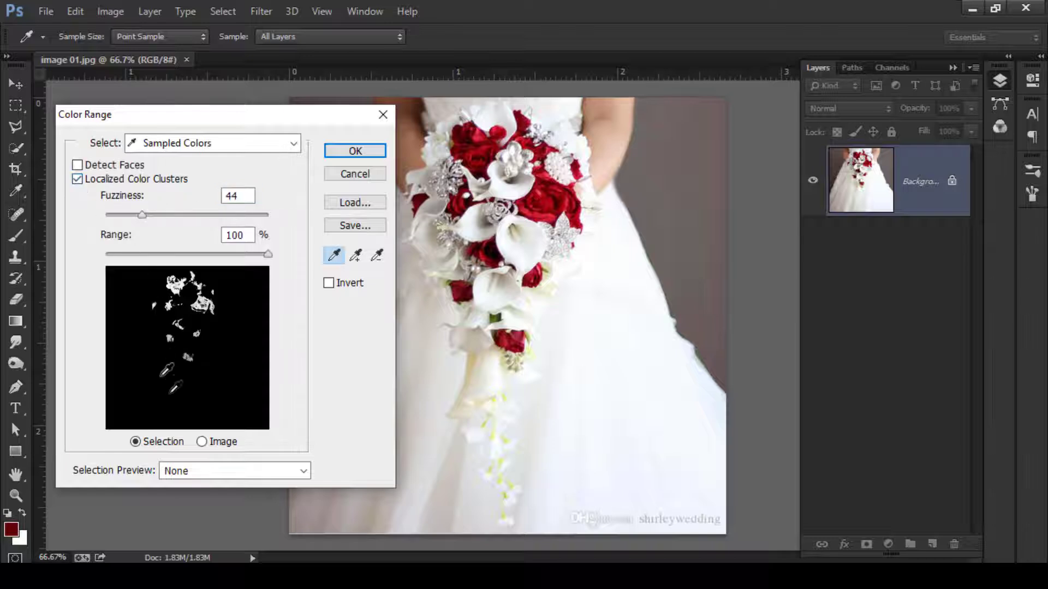
{"action": "left_click", "coordinate": [266, 257]}
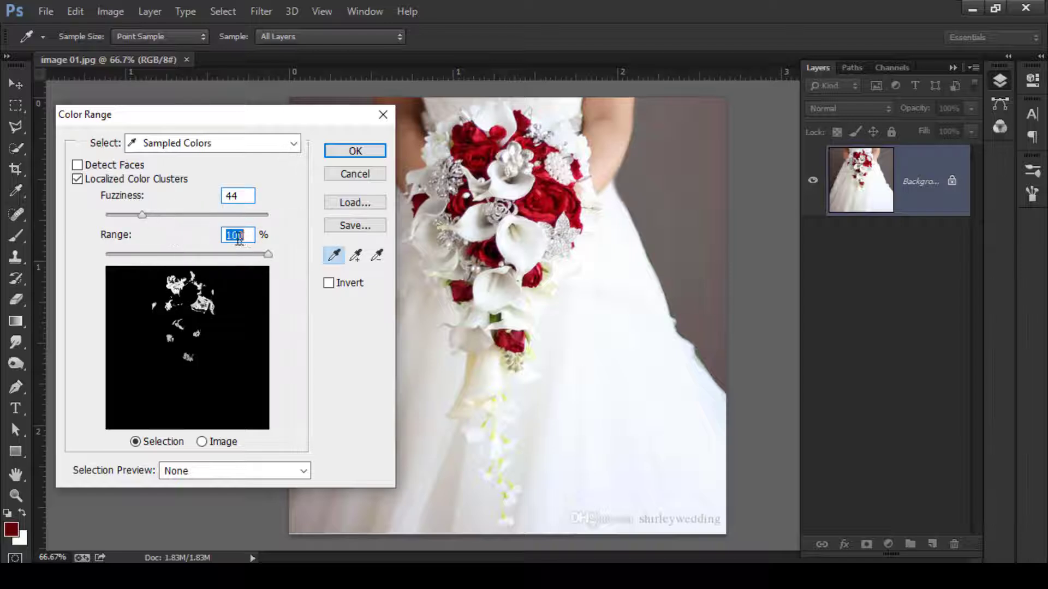
{"action": "mouse_move", "coordinate": [268, 256]}
{"action": "left_mouse_down"}
{"action": "mouse_move", "coordinate": [184, 253]}
{"action": "mouse_move", "coordinate": [152, 264]}
{"action": "mouse_move", "coordinate": [246, 256]}
{"action": "mouse_move", "coordinate": [176, 255]}
{"action": "mouse_move", "coordinate": [269, 273]}
{"action": "left_mouse_up"}
{"action": "left_click_drag", "start_coordinate": [143, 215], "coordinate": [156, 218]}
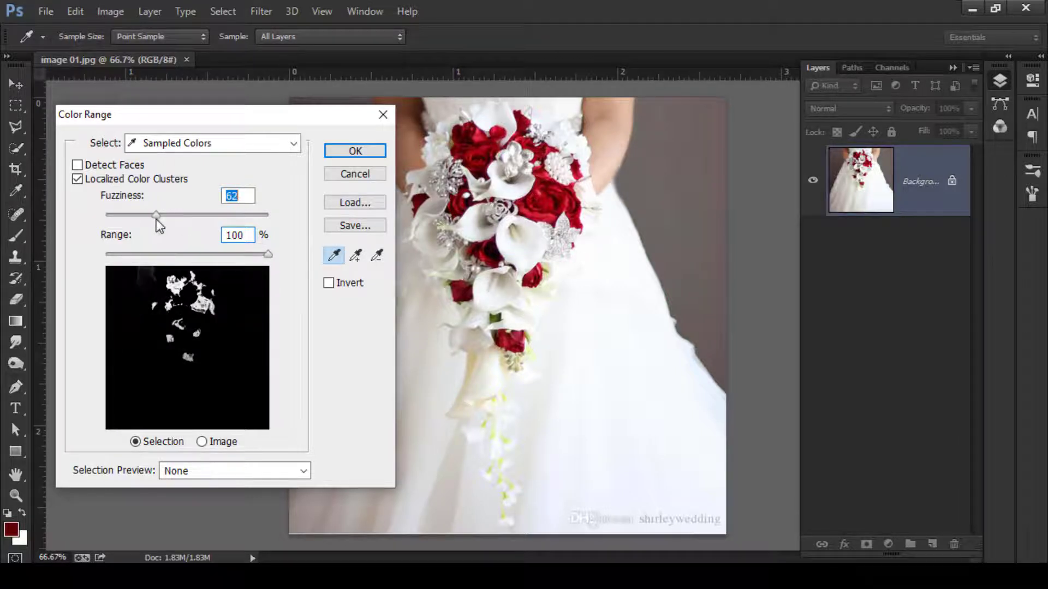
Turn off Localized Color Clusters and set the fuzziness to 40.
{"action": "left_click", "coordinate": [77, 181]}
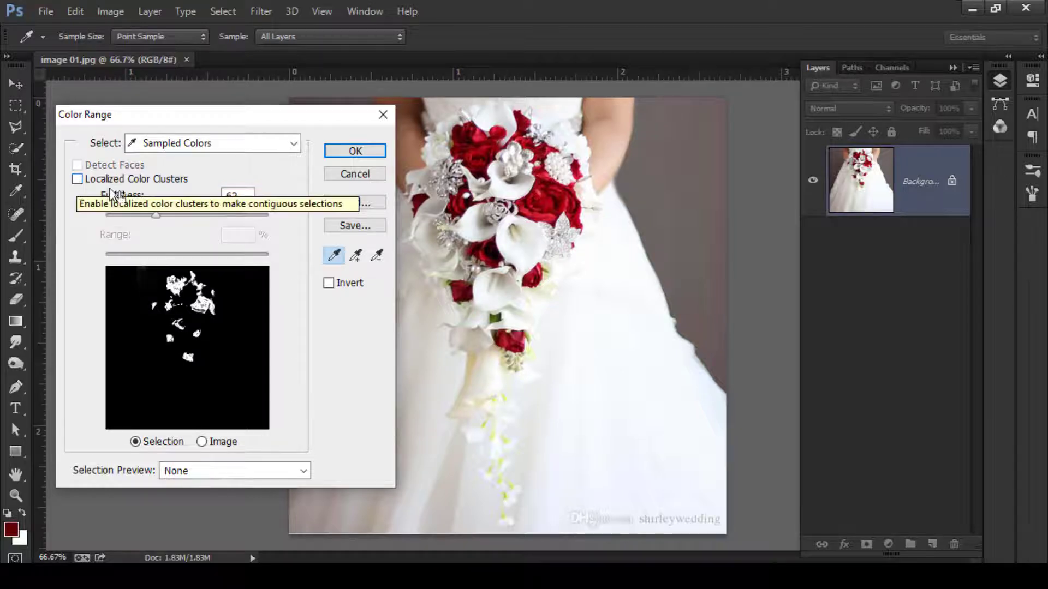
{"action": "left_click_drag", "start_coordinate": [158, 217], "coordinate": [138, 210]}
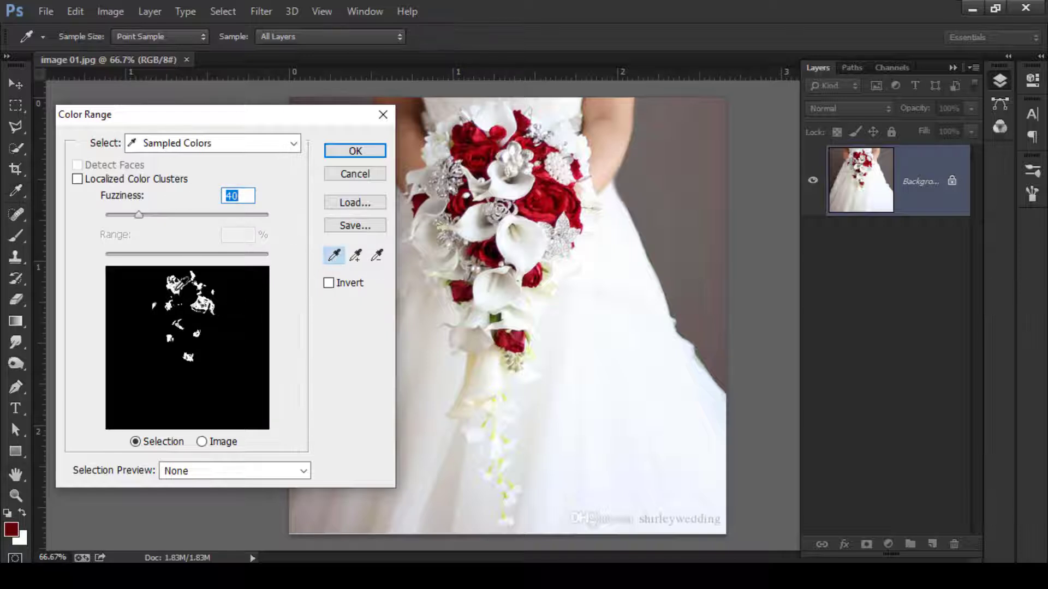
Sample the red of the roses and add five more red areas across the bouquet to the sampled colors.
{"action": "left_click", "coordinate": [175, 288]}
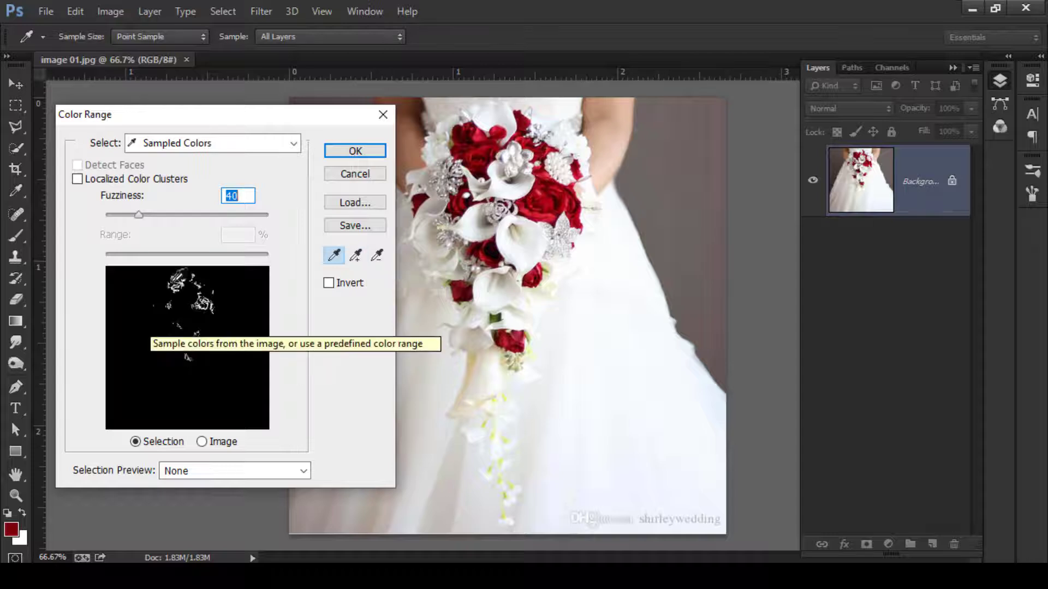
{"action": "left_click", "coordinate": [355, 256]}
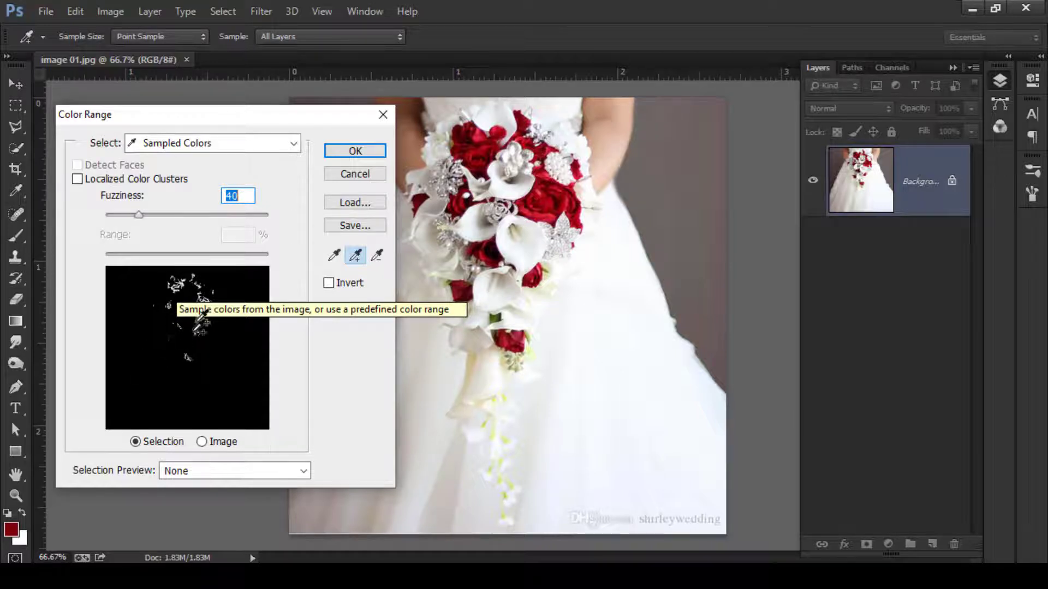
{"action": "left_click", "coordinate": [483, 154]}
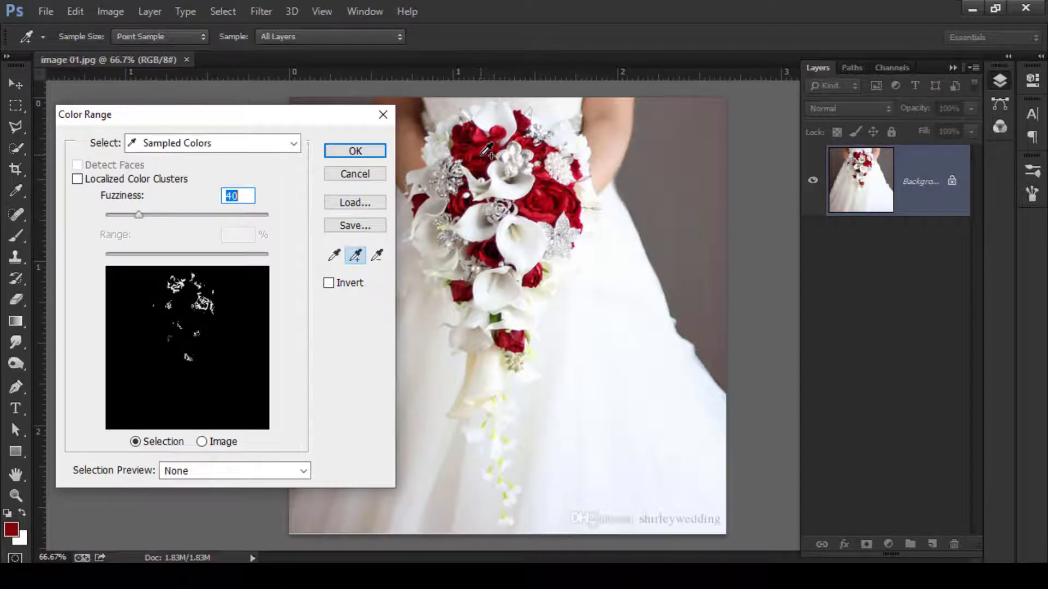
{"action": "left_click", "coordinate": [549, 203]}
{"action": "left_click", "coordinate": [519, 342]}
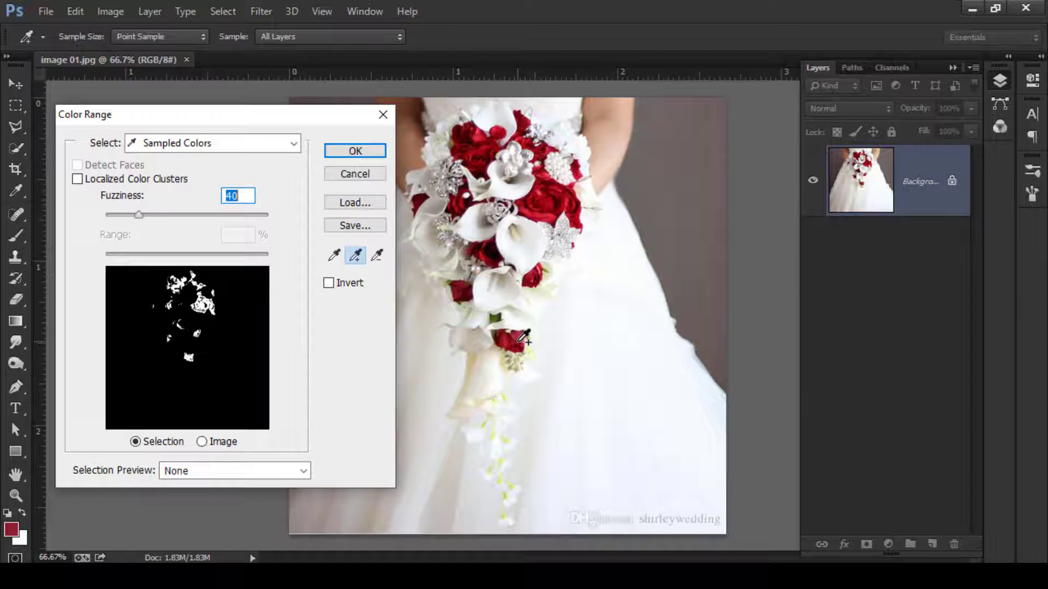
{"action": "left_click", "coordinate": [462, 290]}
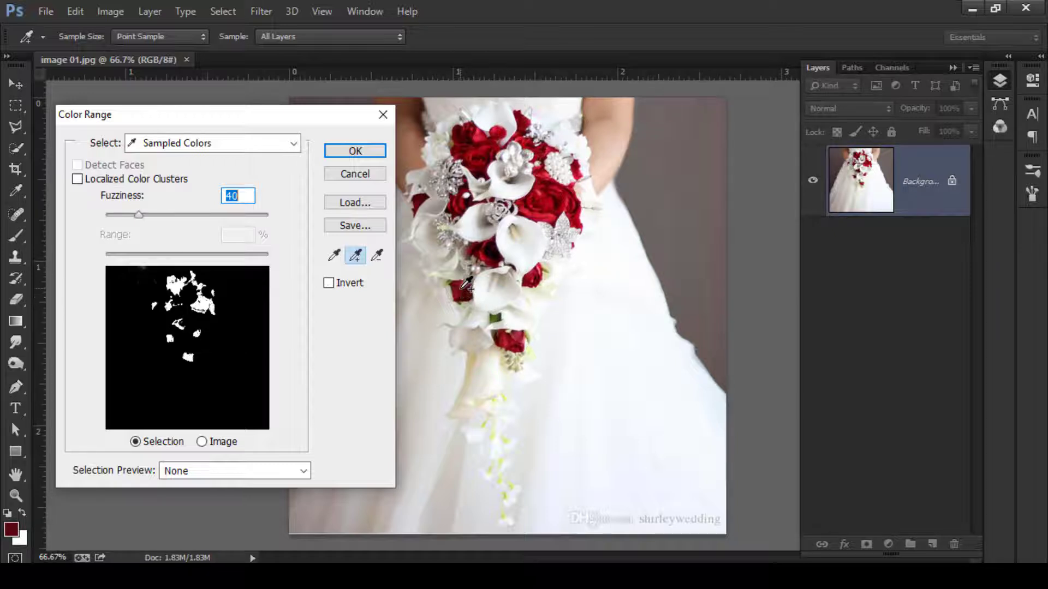
{"action": "left_click", "coordinate": [540, 271]}
Subtract one shade from the sampled colors, then add the reds of the upper and middle roses back in.
{"action": "left_click", "coordinate": [378, 255]}
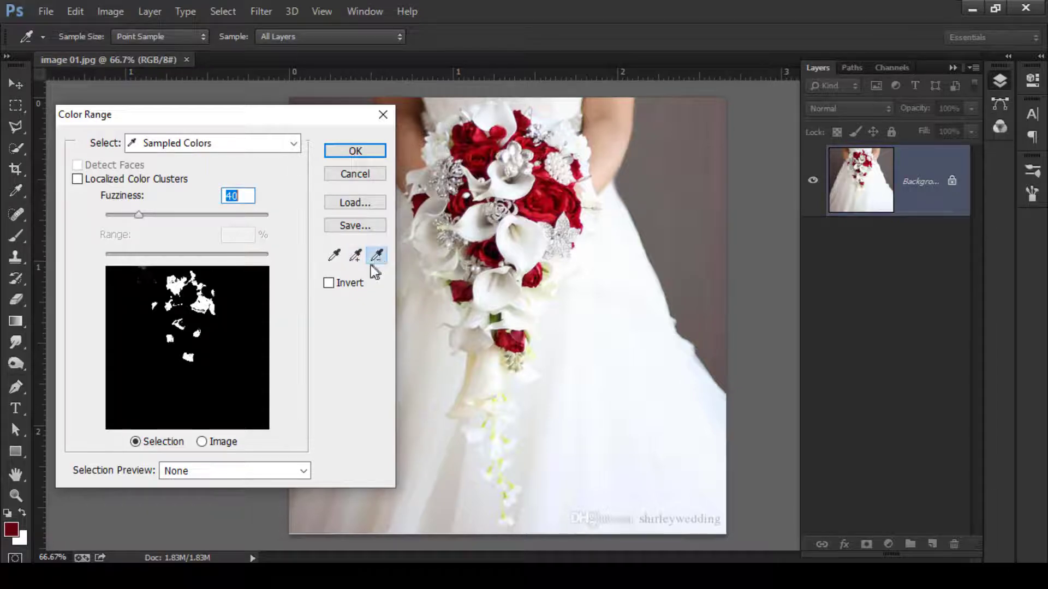
{"action": "left_click", "coordinate": [155, 281]}
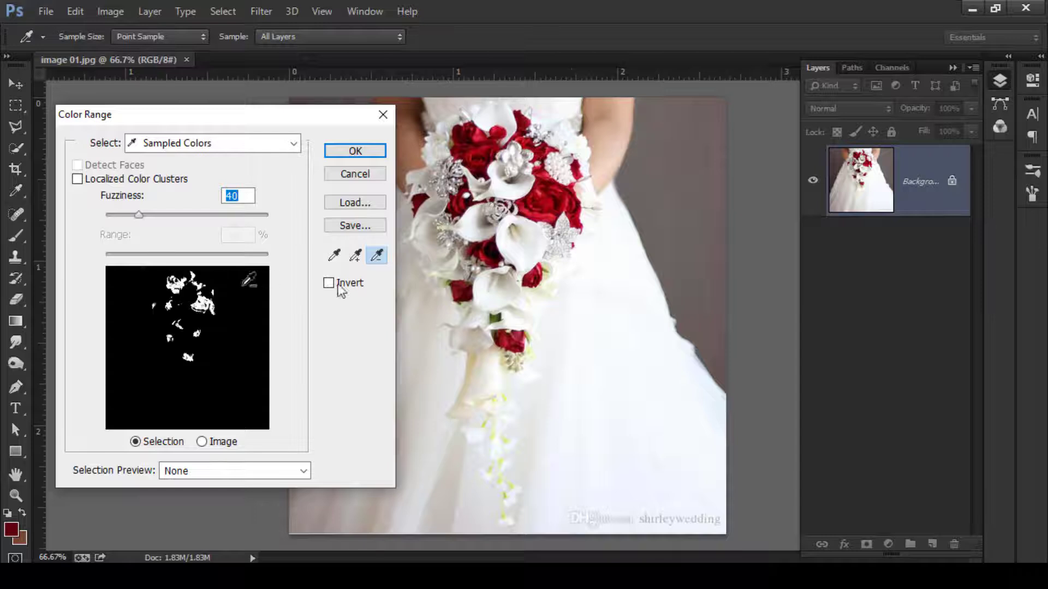
{"action": "left_click", "coordinate": [355, 255]}
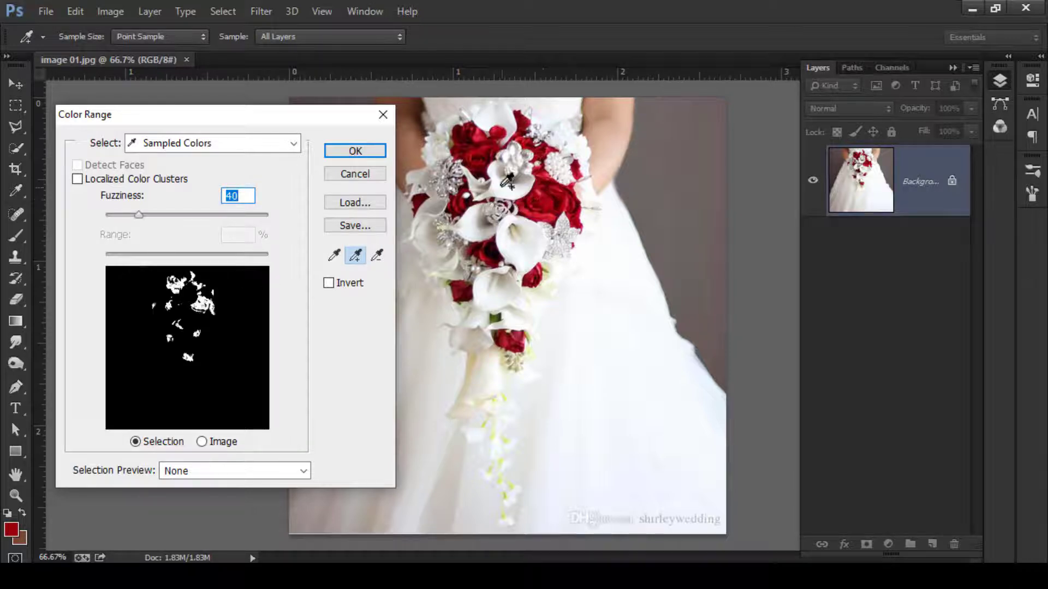
{"action": "left_click", "coordinate": [484, 155]}
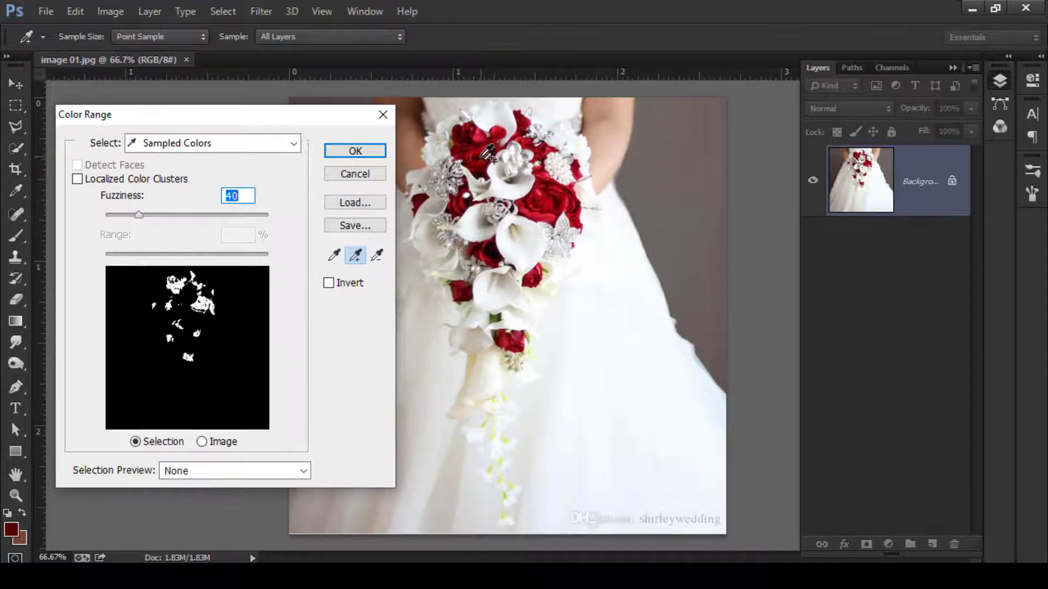
{"action": "left_click", "coordinate": [490, 249]}
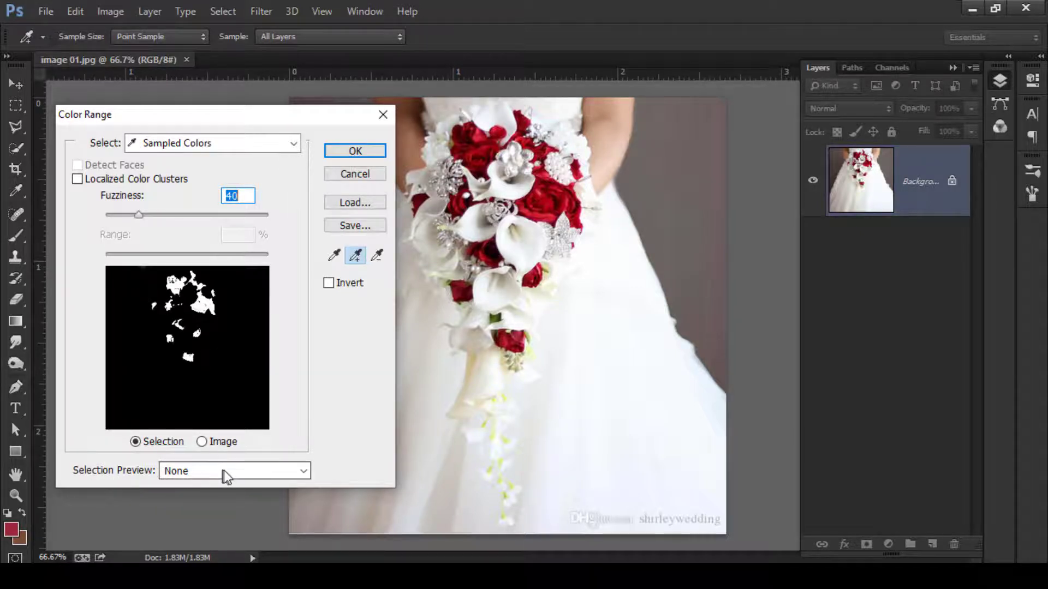
Keep the Selection Preview at None and apply the Color Range selection of the red roses.
{"action": "left_click", "coordinate": [224, 471]}
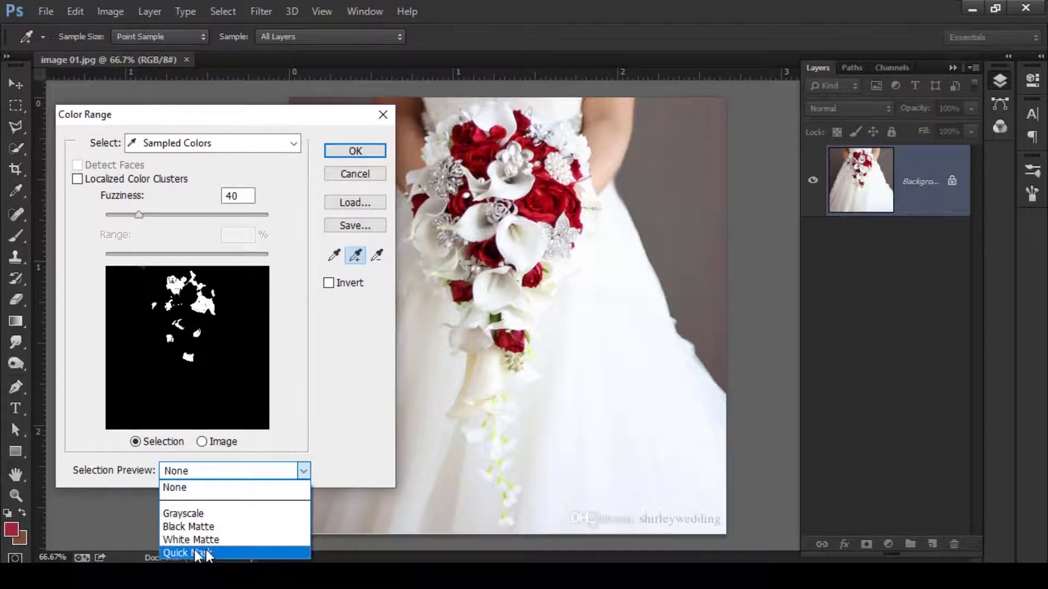
{"action": "left_click", "coordinate": [182, 490]}
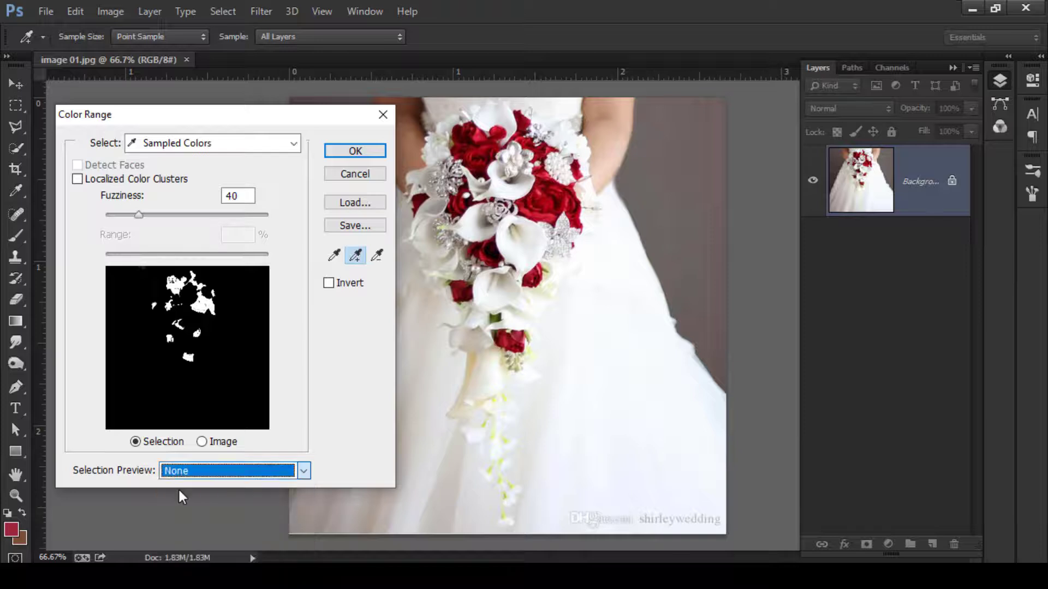
{"action": "left_click", "coordinate": [355, 152]}
Feather the rose selection with a radius of 2 pixels.
{"action": "key", "text": "w"}
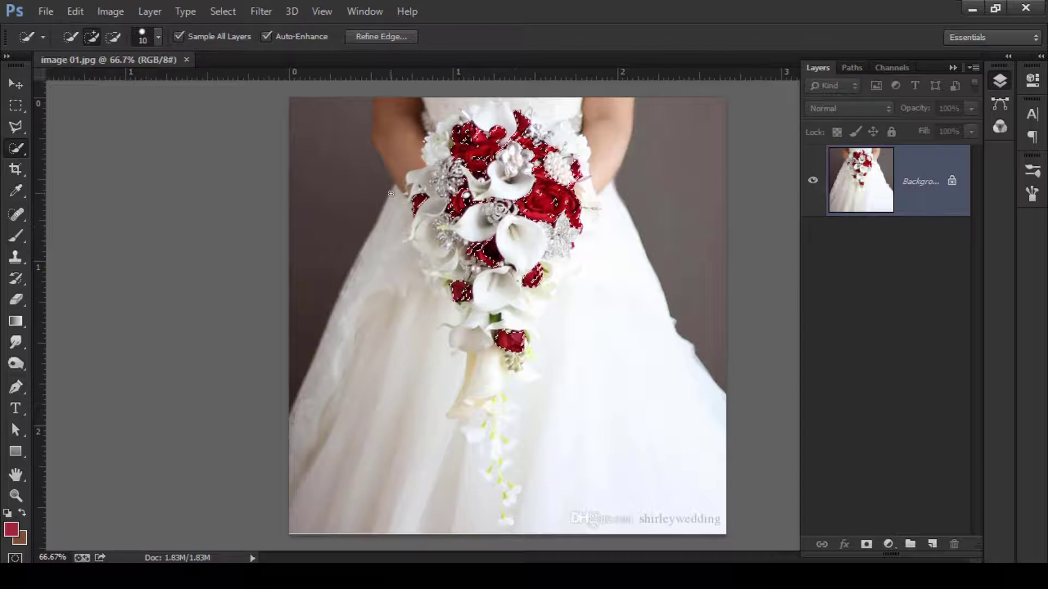
{"action": "key", "text": "ctrl+plus"}
{"action": "key", "text": "ctrl+plus"}
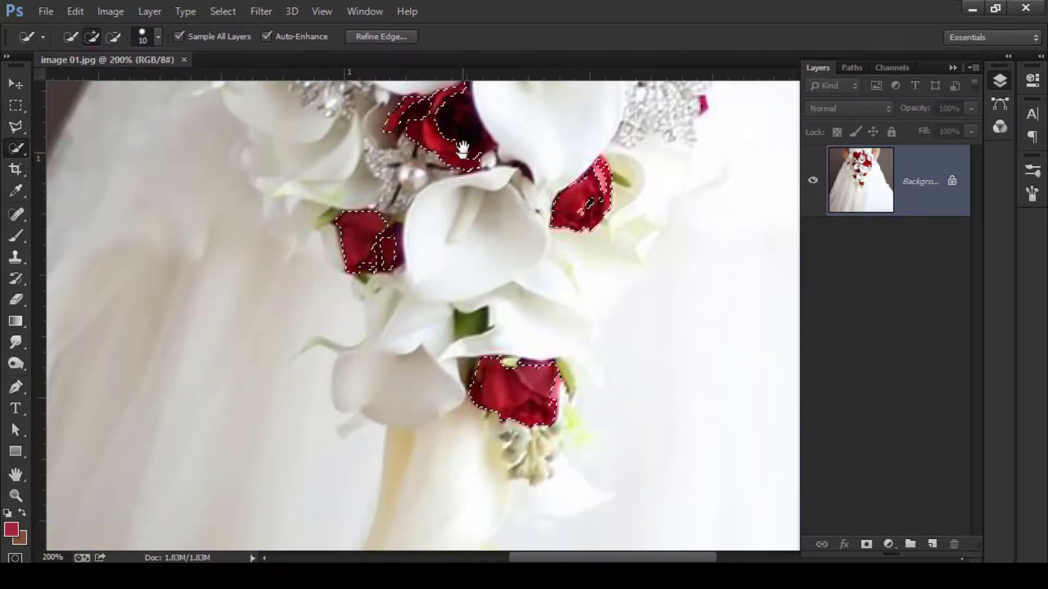
{"action": "left_click_drag", "start_coordinate": [462, 149], "coordinate": [457, 355]}
{"action": "left_click_drag", "start_coordinate": [464, 185], "coordinate": [434, 461]}
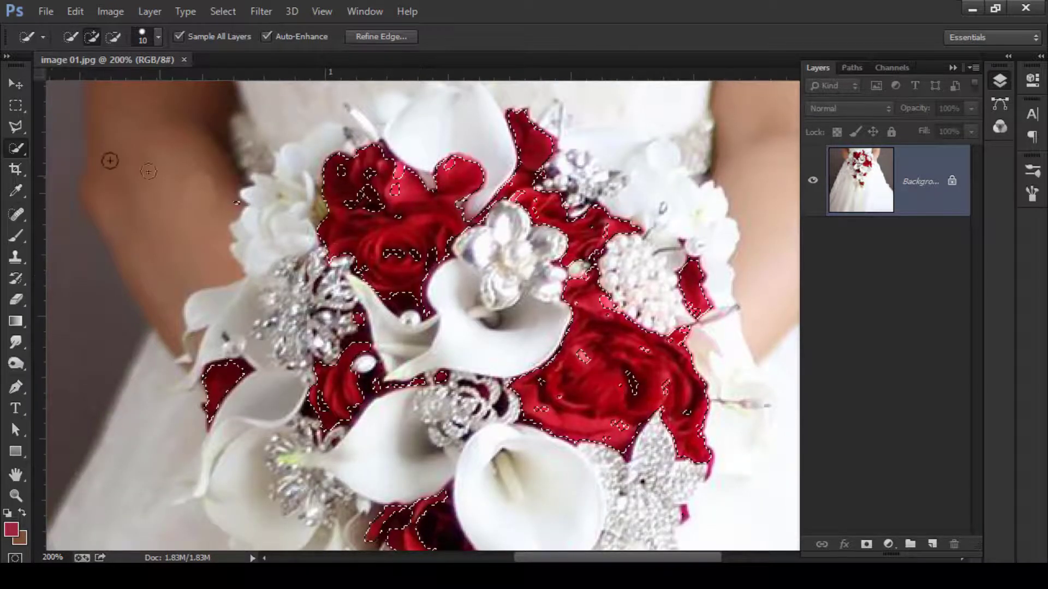
{"action": "key", "text": "alt+l"}
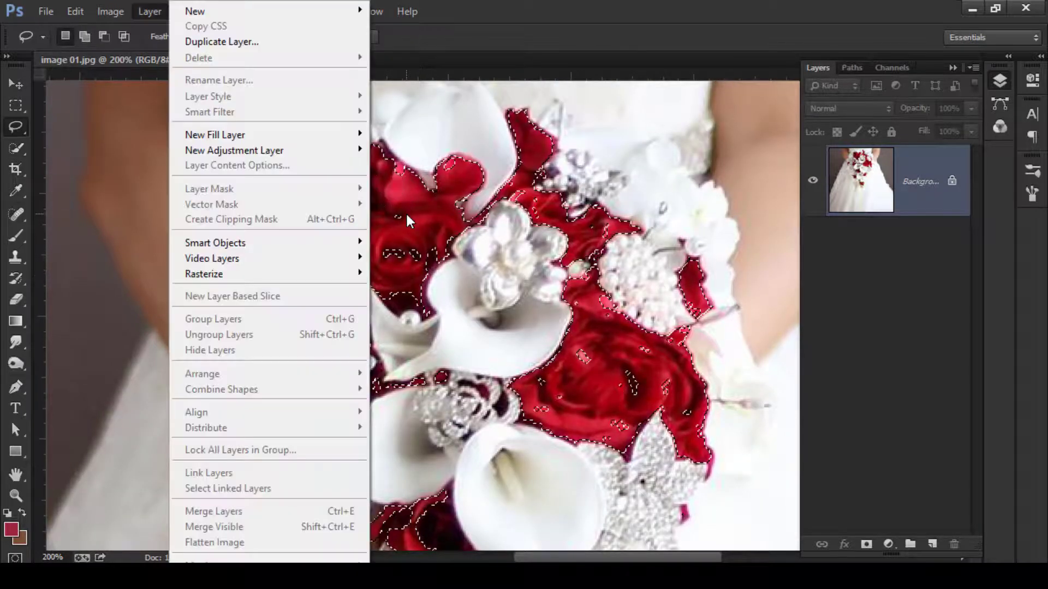
{"action": "right_click", "coordinate": [406, 215]}
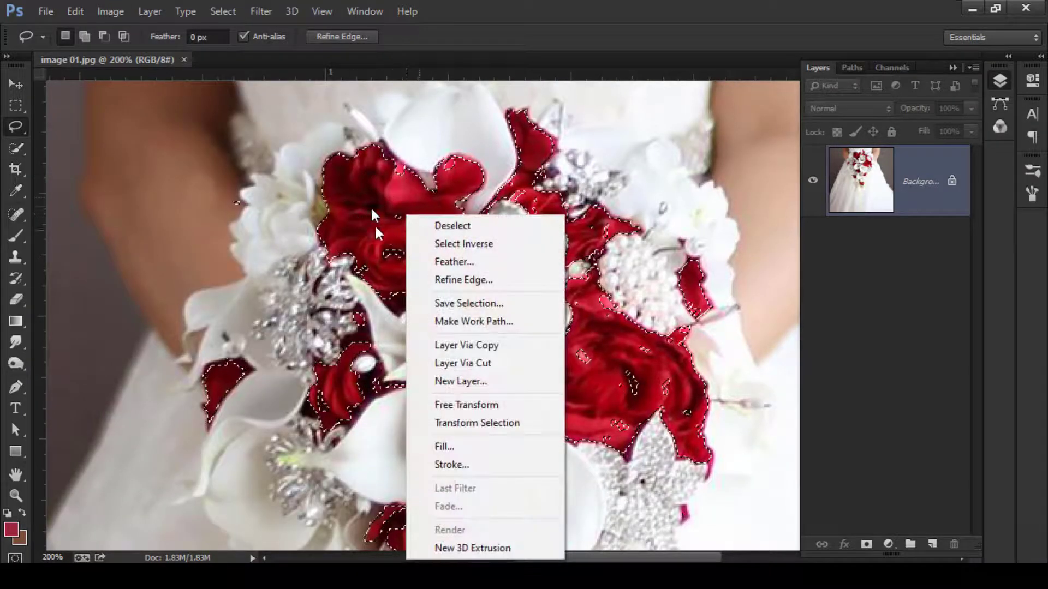
{"action": "left_click", "coordinate": [457, 263]}
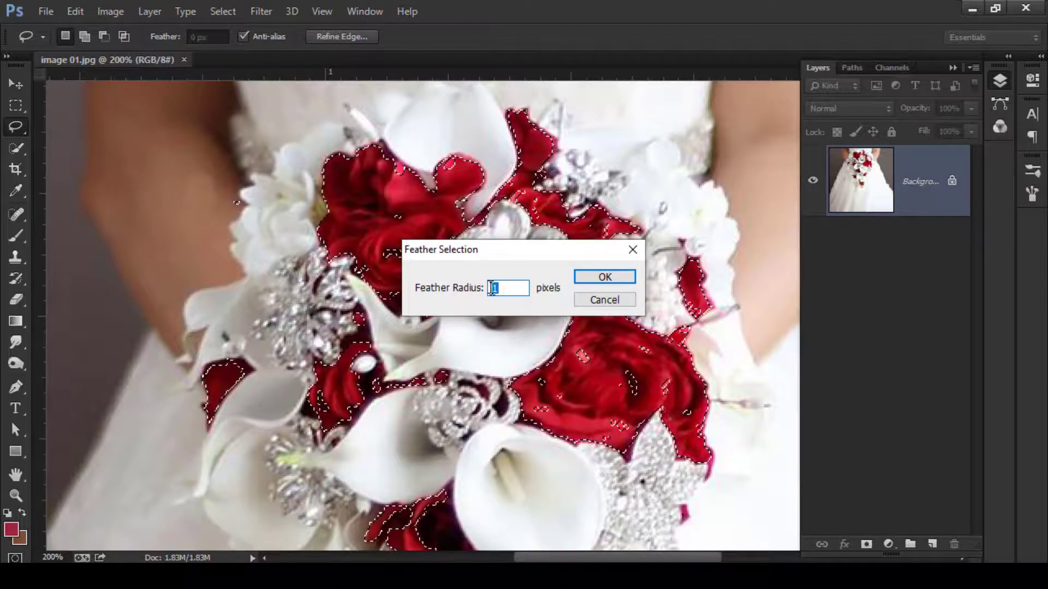
{"action": "type", "text": "2"}
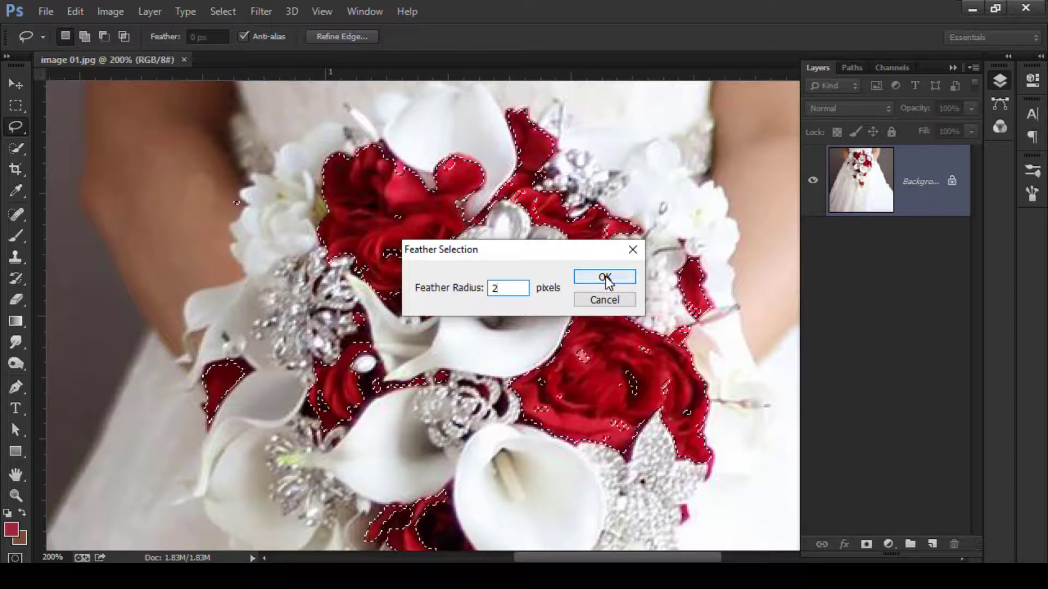
{"action": "left_click", "coordinate": [606, 280]}
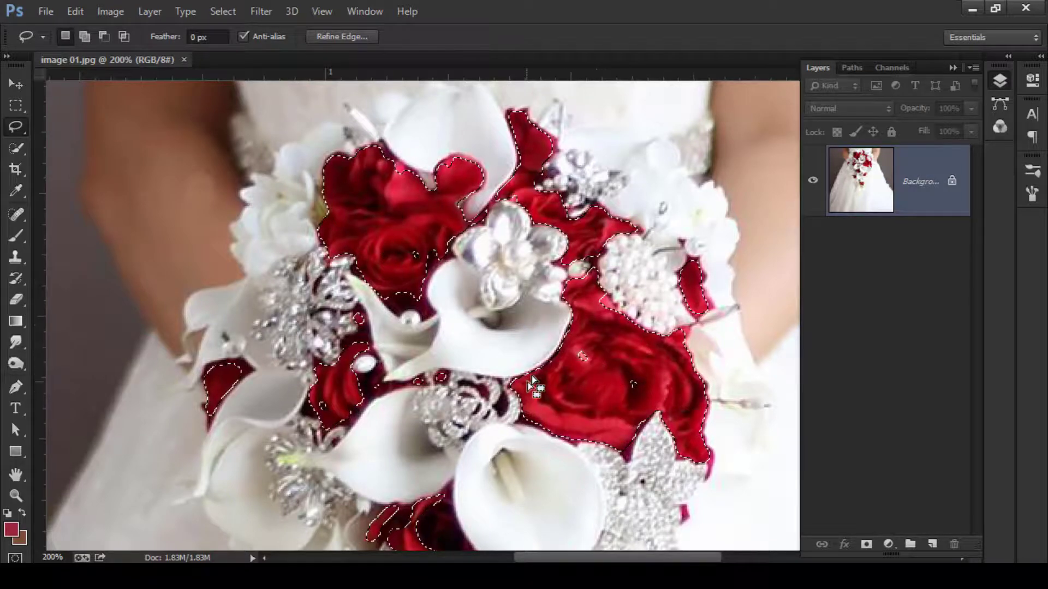
Try to sample the dark center of the middle rose with Color Range, then cancel it.
{"action": "scroll", "coordinate": [532, 382], "scroll_direction": "down", "scroll_amount": 1}
{"action": "scroll", "coordinate": [531, 375], "scroll_direction": "down", "scroll_amount": 10}
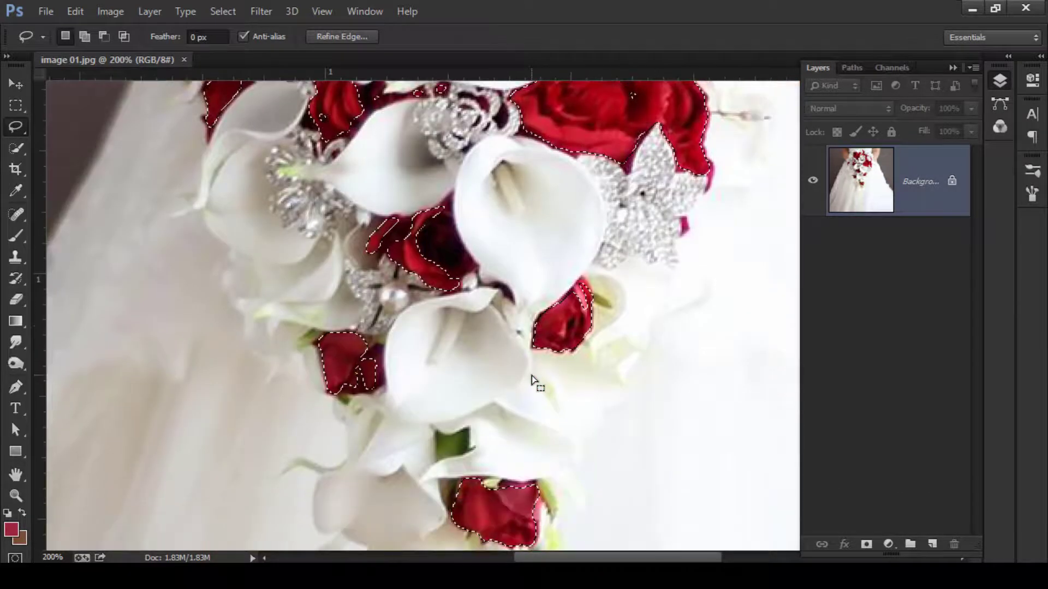
{"action": "scroll", "coordinate": [534, 379], "scroll_direction": "up", "scroll_amount": 8}
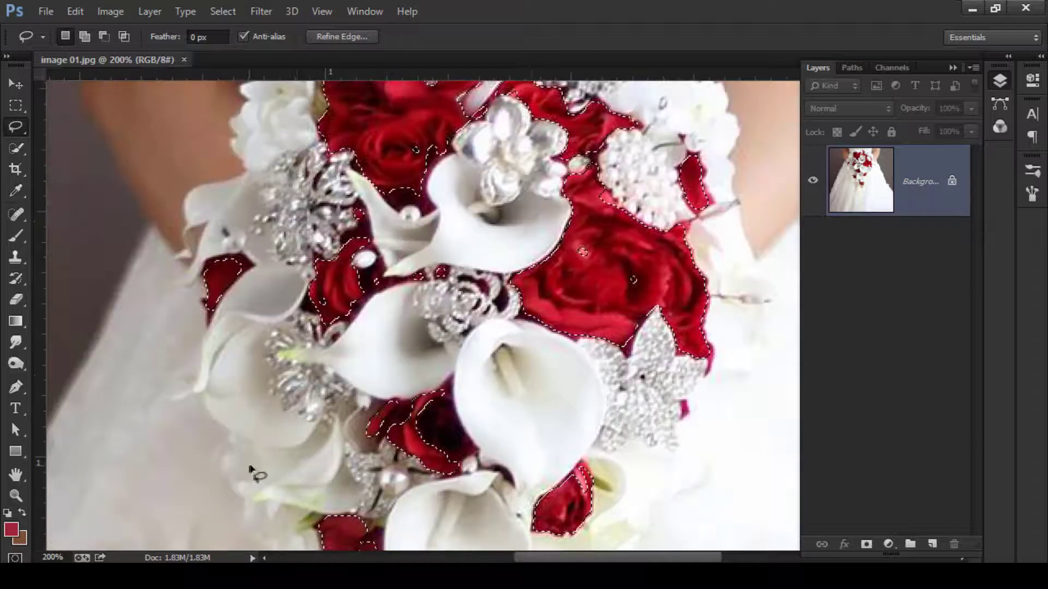
{"action": "key", "text": "alt"}
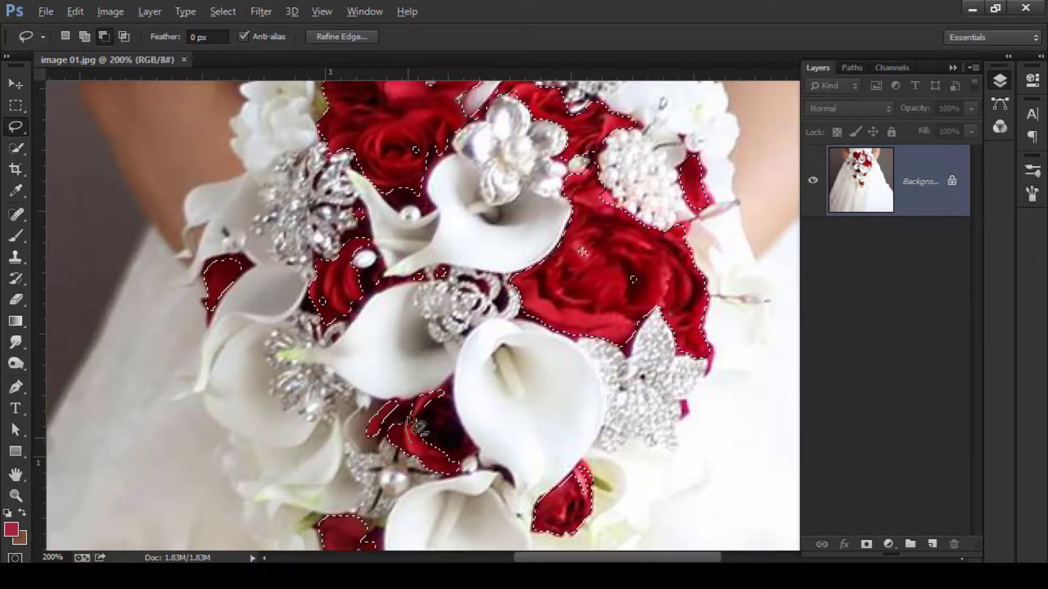
{"action": "mouse_move", "coordinate": [460, 419]}
{"action": "left_mouse_down"}
{"action": "mouse_move", "coordinate": [476, 451]}
{"action": "mouse_move", "coordinate": [417, 469]}
{"action": "left_mouse_up"}
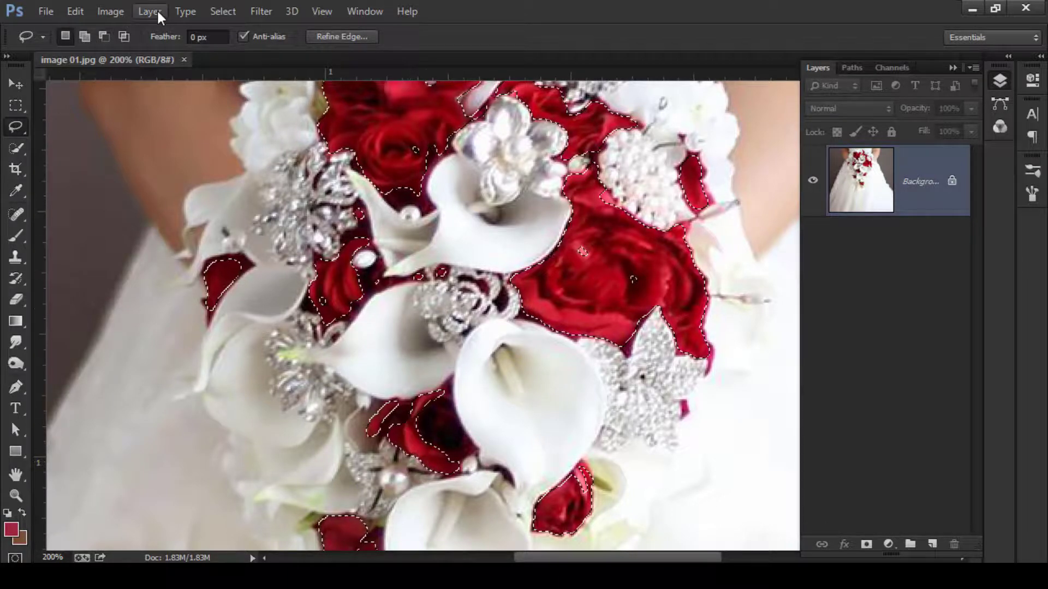
{"action": "left_click", "coordinate": [220, 9]}
{"action": "left_click", "coordinate": [278, 169]}
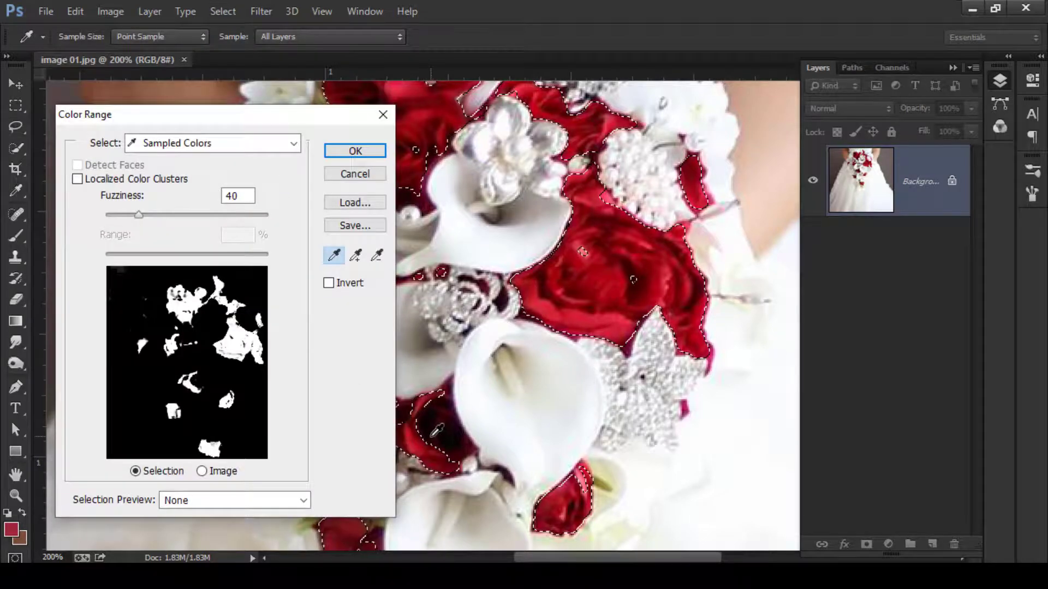
{"action": "left_click", "coordinate": [195, 382]}
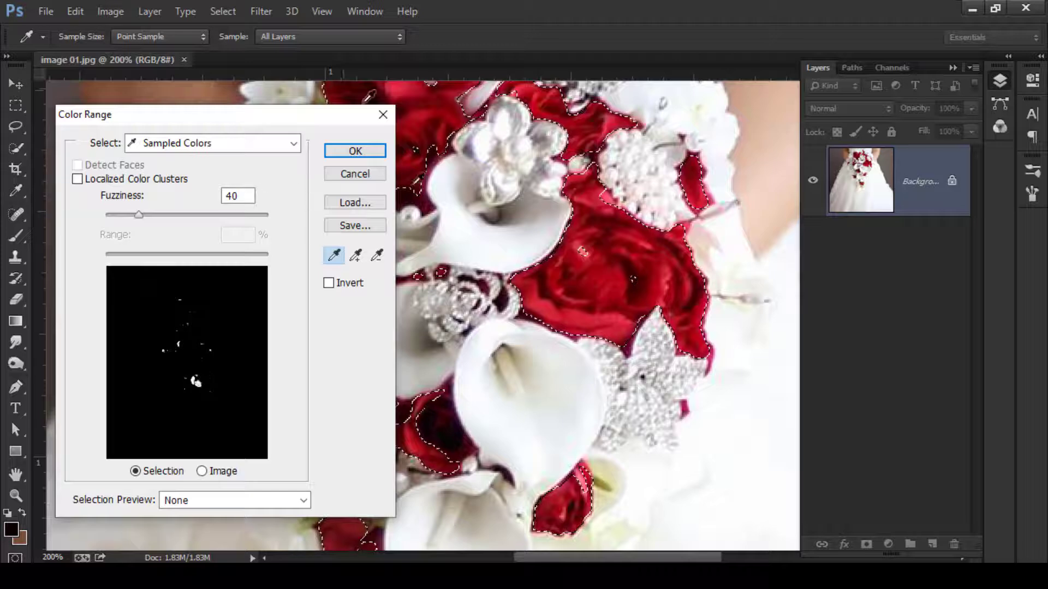
{"action": "left_click", "coordinate": [366, 175]}
Invert the selection so that it covers everything except the red roses.
{"action": "key", "text": "ctrl+minus"}
{"action": "key", "text": "ctrl+minus"}
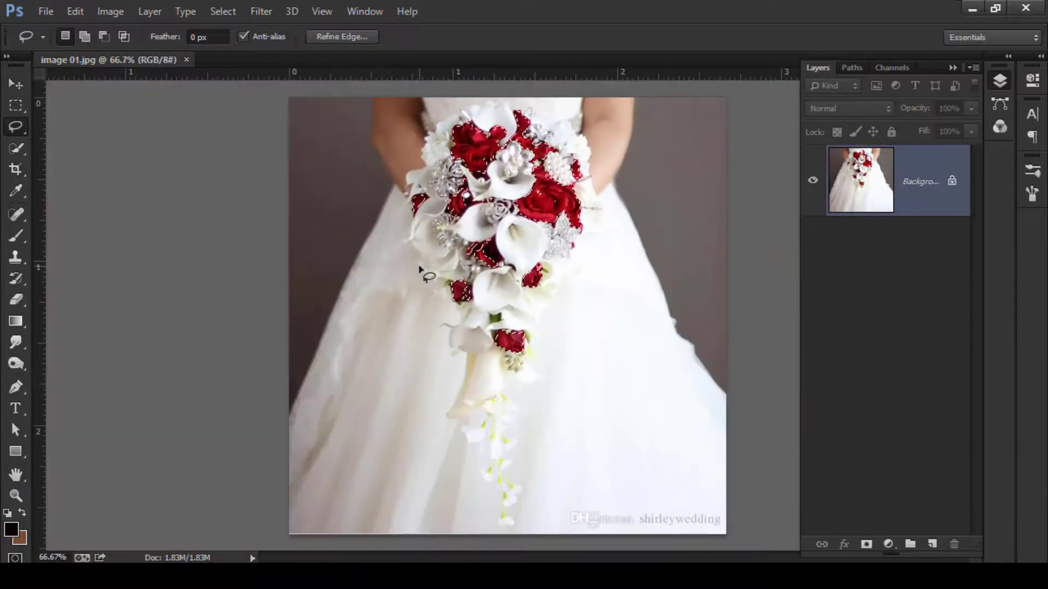
{"action": "left_click", "coordinate": [221, 11]}
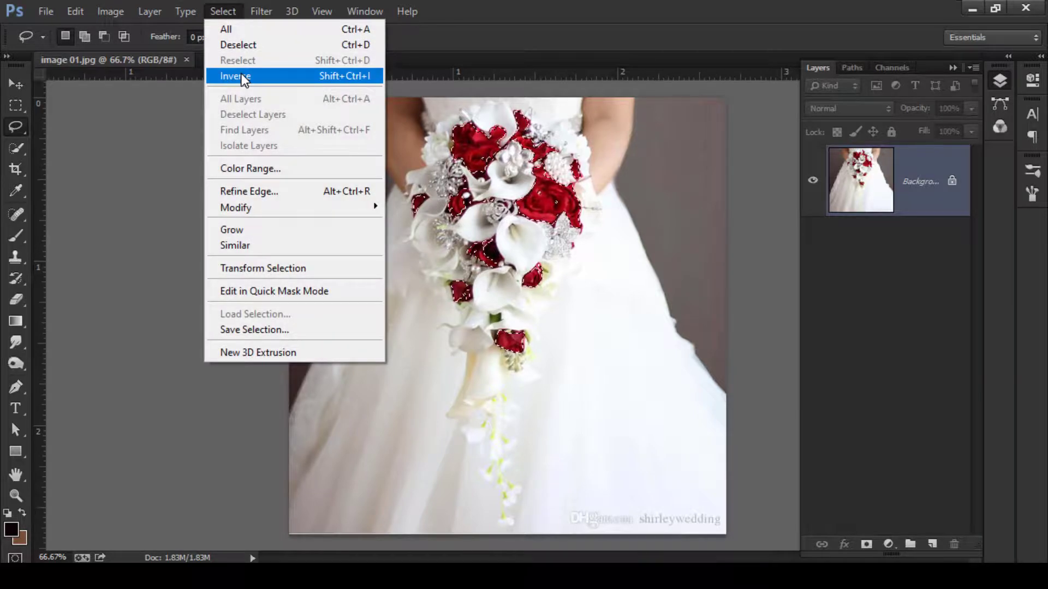
{"action": "left_click", "coordinate": [242, 76]}
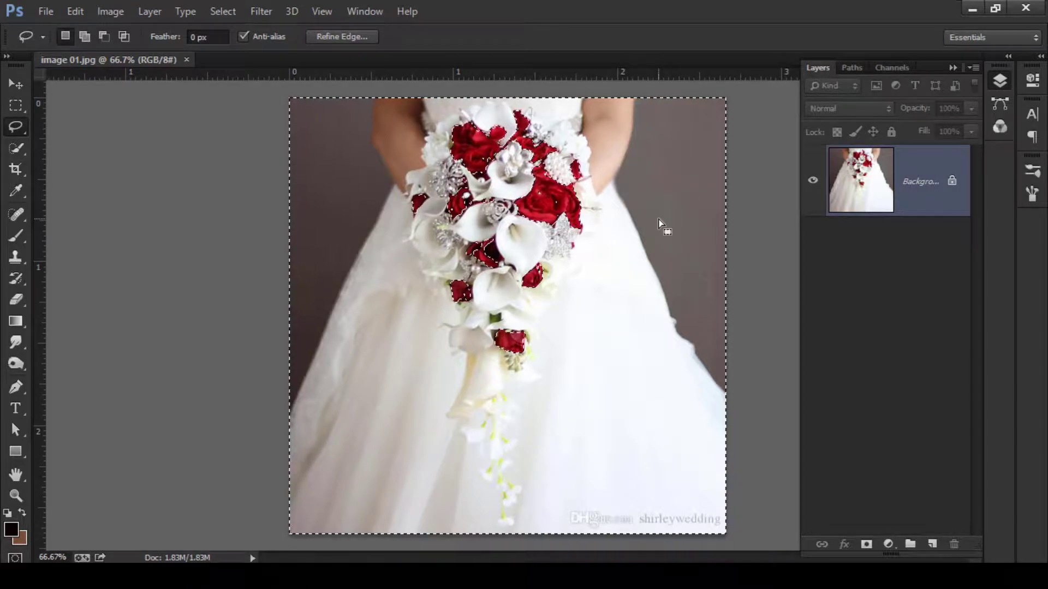
Convert the selected surroundings to black and white with the Default preset, then deselect.
{"action": "left_click", "coordinate": [112, 11]}
{"action": "mouse_move", "coordinate": [215, 55]}
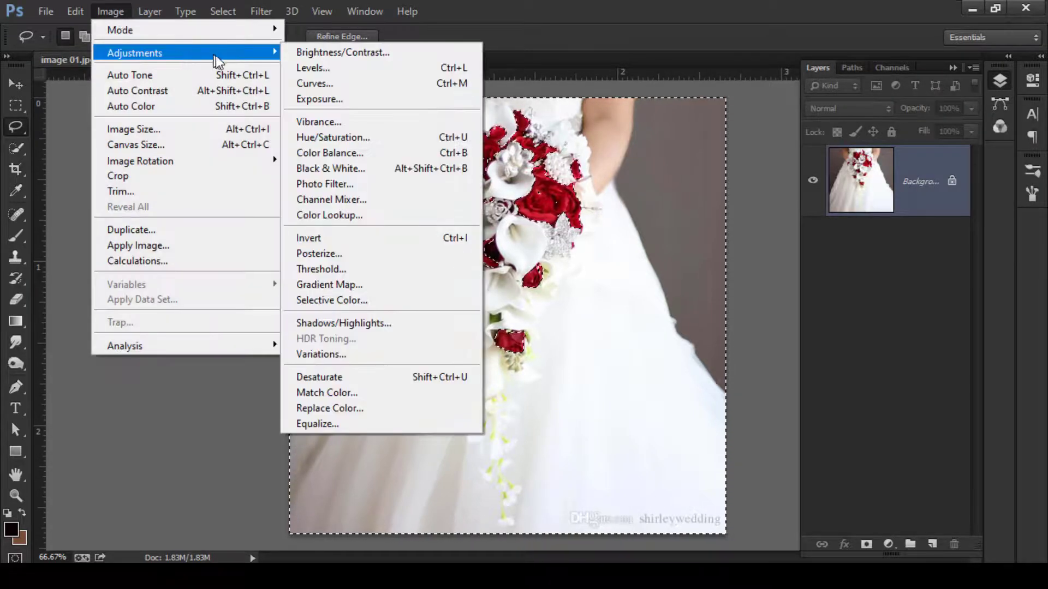
{"action": "left_click", "coordinate": [321, 168]}
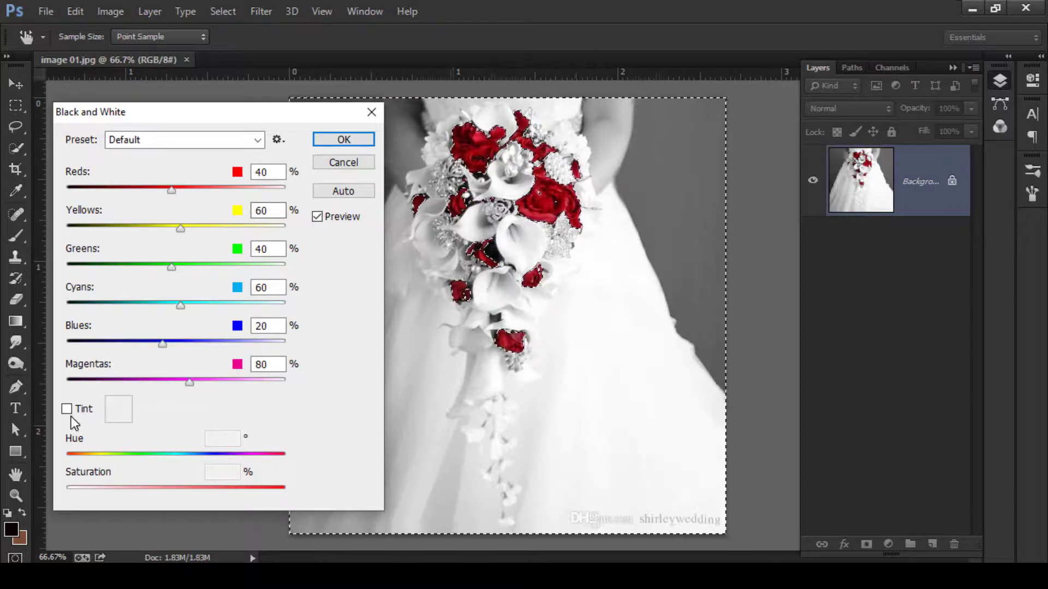
{"action": "left_click", "coordinate": [137, 141]}
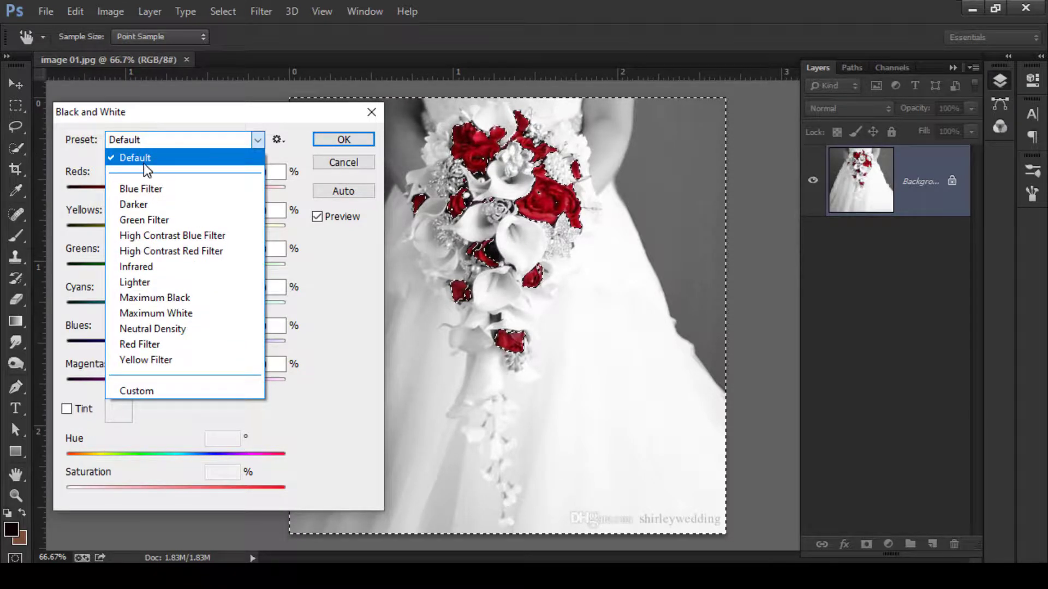
{"action": "left_click", "coordinate": [121, 158]}
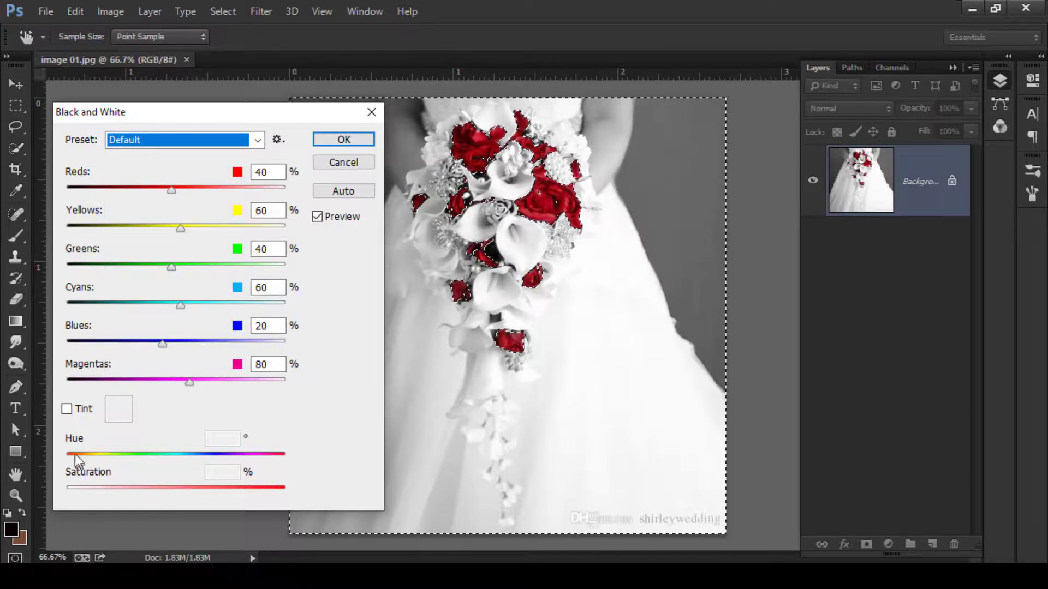
{"action": "left_click", "coordinate": [338, 141]}
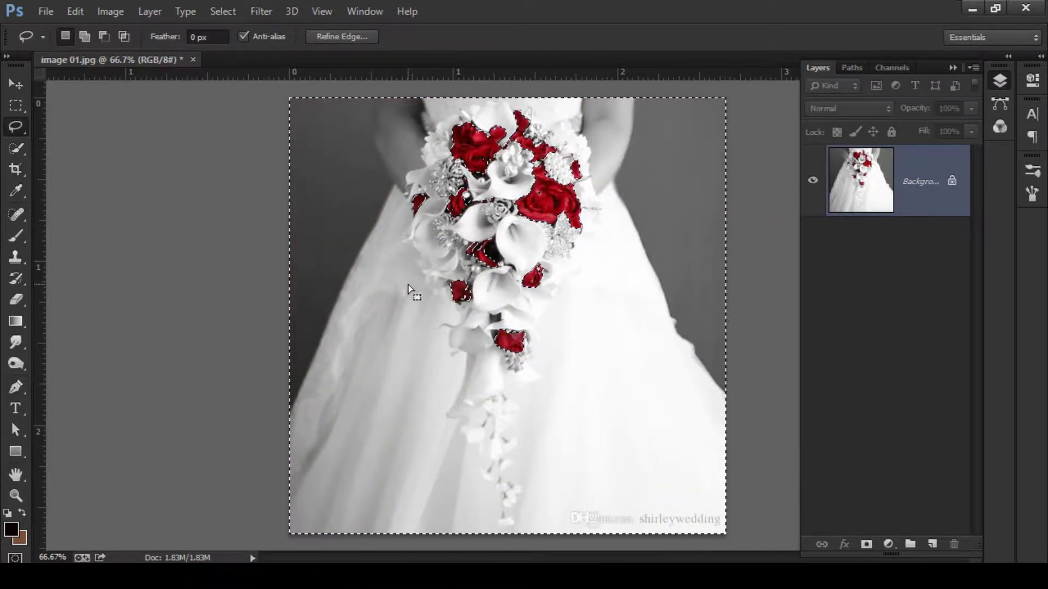
{"action": "key", "text": "ctrl+d"}
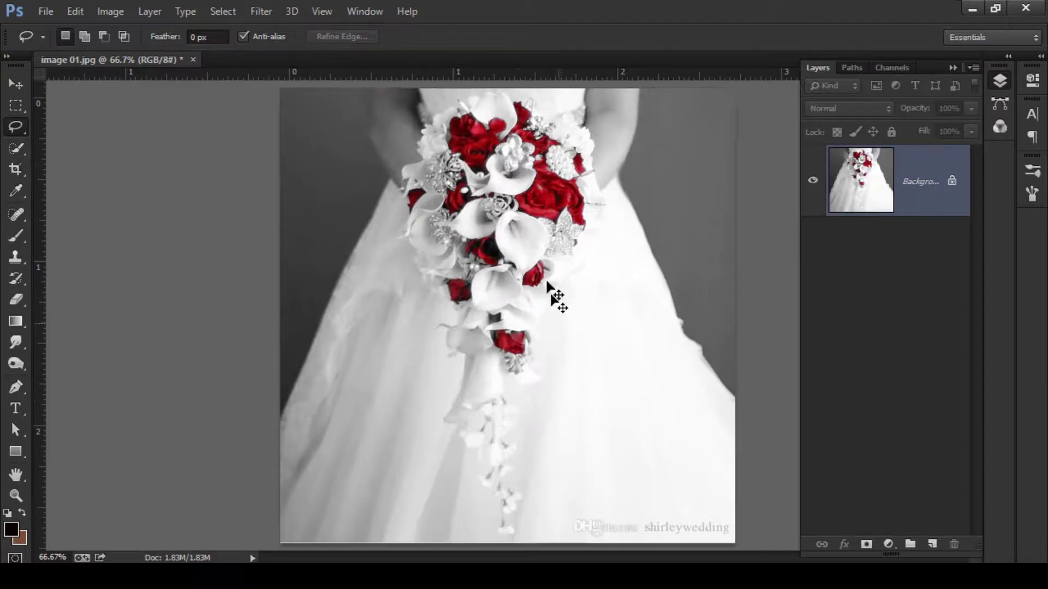
Examine the edges of the red roses up close across the bouquet, then fit the whole image in view.
{"action": "scroll", "coordinate": [541, 278], "scroll_direction": "up", "scroll_amount": 3}
{"action": "left_click_drag", "start_coordinate": [425, 122], "coordinate": [437, 450]}
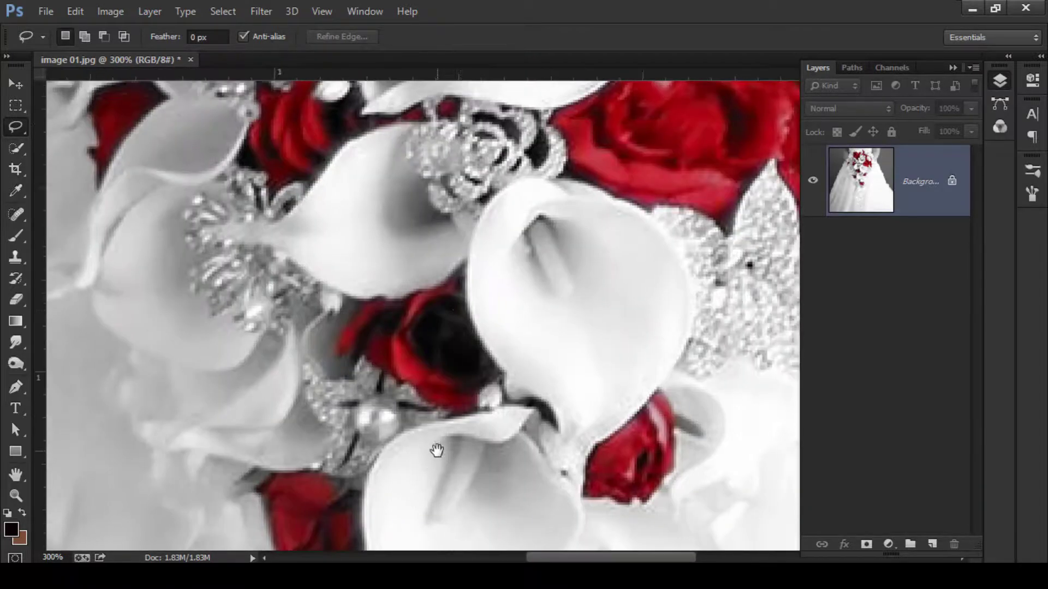
{"action": "left_click_drag", "start_coordinate": [455, 225], "coordinate": [455, 480]}
{"action": "left_click_drag", "start_coordinate": [459, 292], "coordinate": [460, 524]}
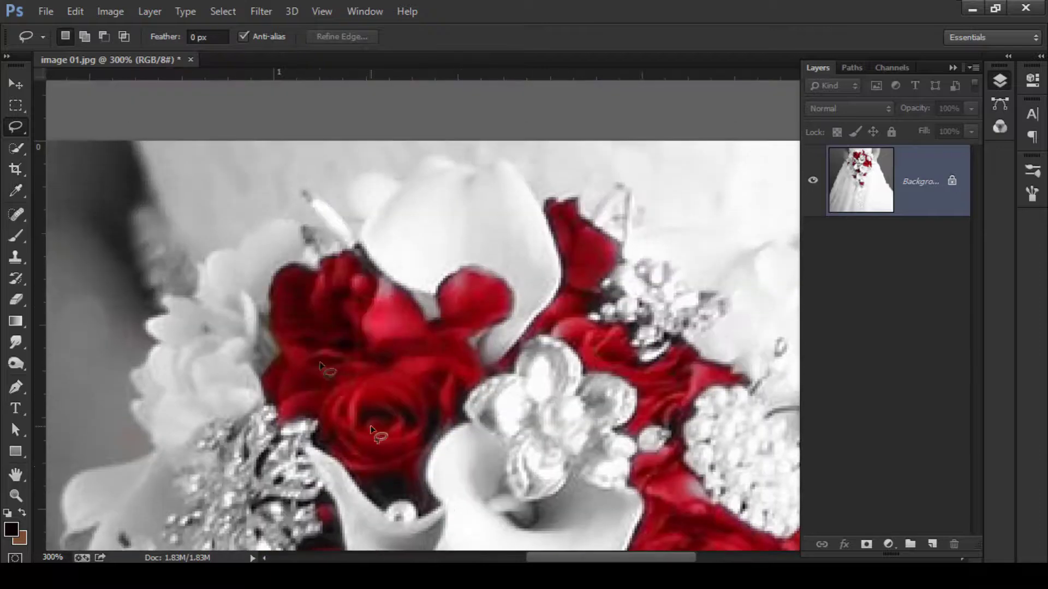
{"action": "left_click_drag", "start_coordinate": [426, 340], "coordinate": [349, 242]}
{"action": "left_click_drag", "start_coordinate": [531, 315], "coordinate": [445, 276]}
{"action": "left_click_drag", "start_coordinate": [466, 364], "coordinate": [447, 252]}
{"action": "left_click_drag", "start_coordinate": [398, 344], "coordinate": [682, 271]}
{"action": "key", "text": "ctrl+0"}
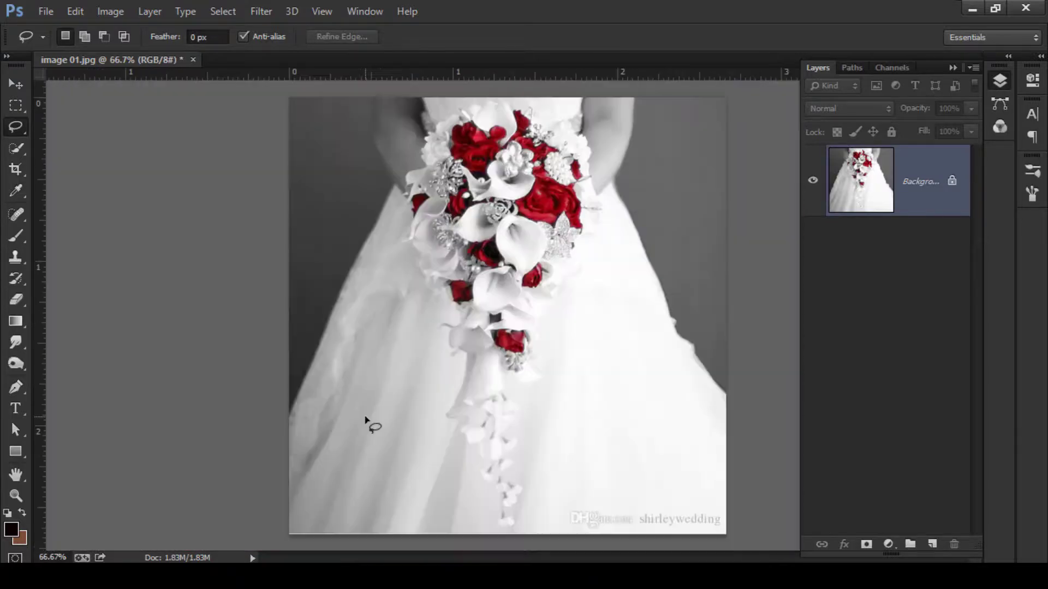